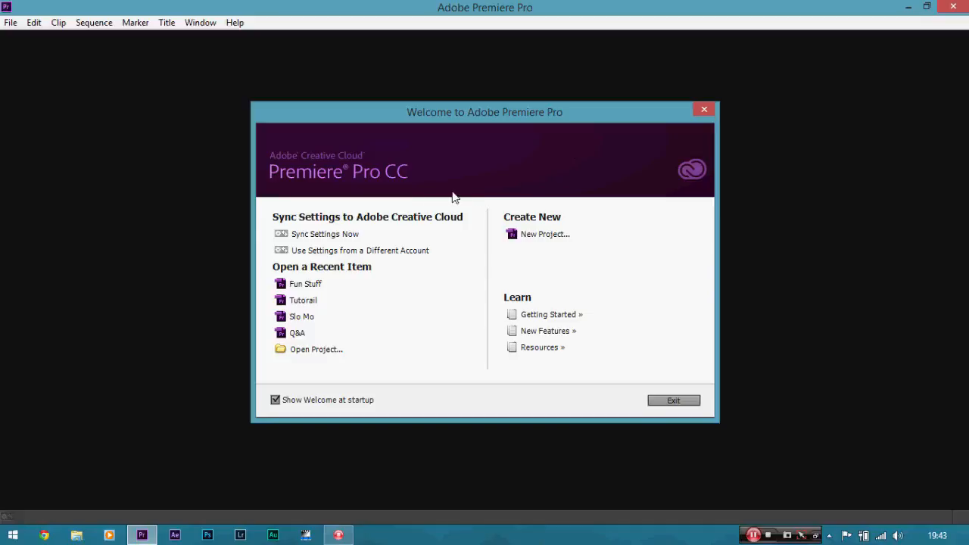
# Create a new project named "Fuun Stuff" with the default location and general settings.
pyautogui.click(518, 236)
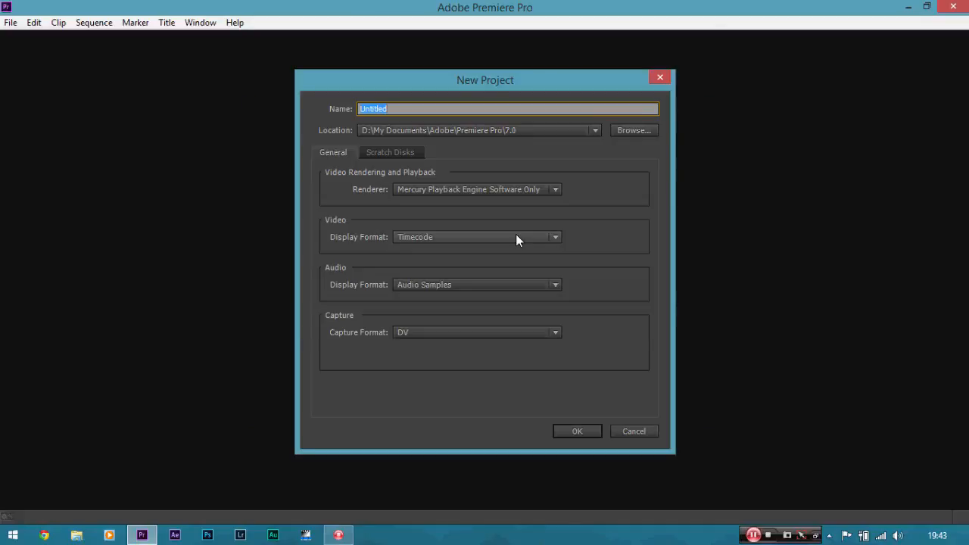
pyautogui.press('BackSpace')
pyautogui.write('Fuun Stuff')
pyautogui.click(576, 433)
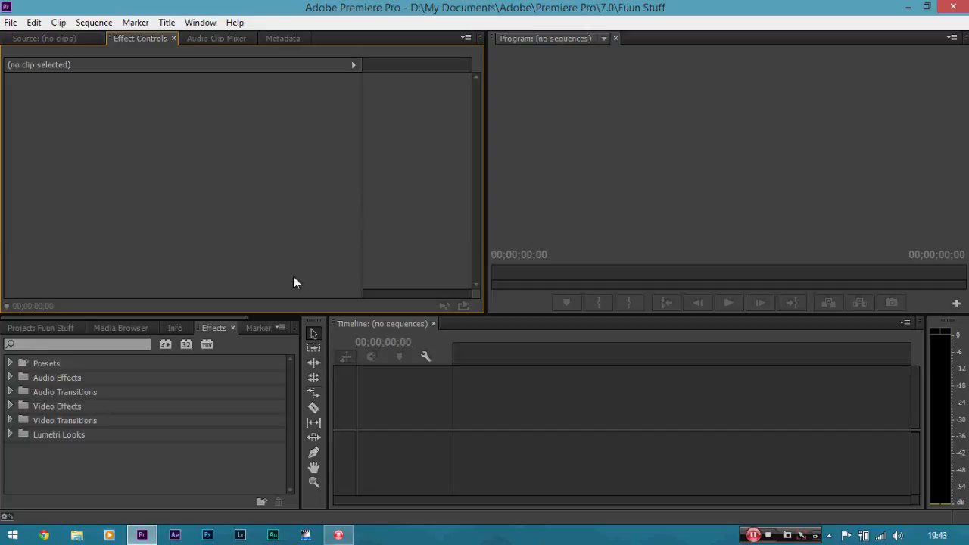
# Start a new sequence and select the DSLR 1080p24 preset from the Digital SLR 1080p group.
pyautogui.click(10, 22)
pyautogui.moveTo(51, 41)
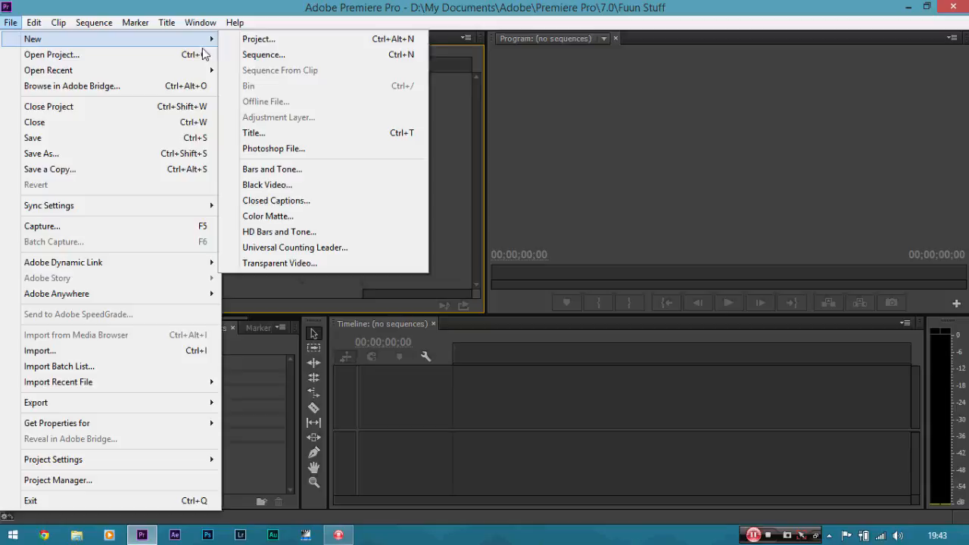
pyautogui.click(261, 55)
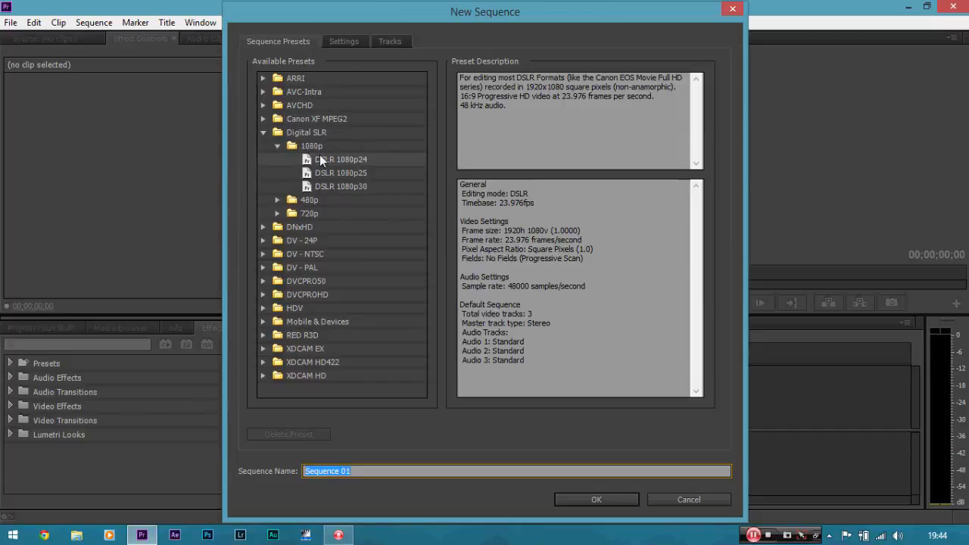
pyautogui.click(363, 159)
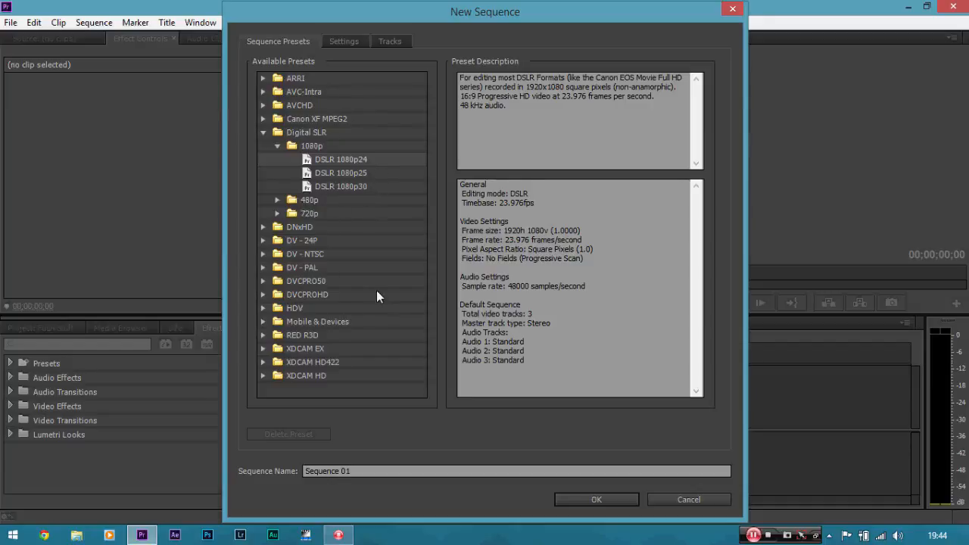
# Examine the other available sequence presets, including the RED R3D 5K and DV - NTSC groups.
pyautogui.click(263, 335)
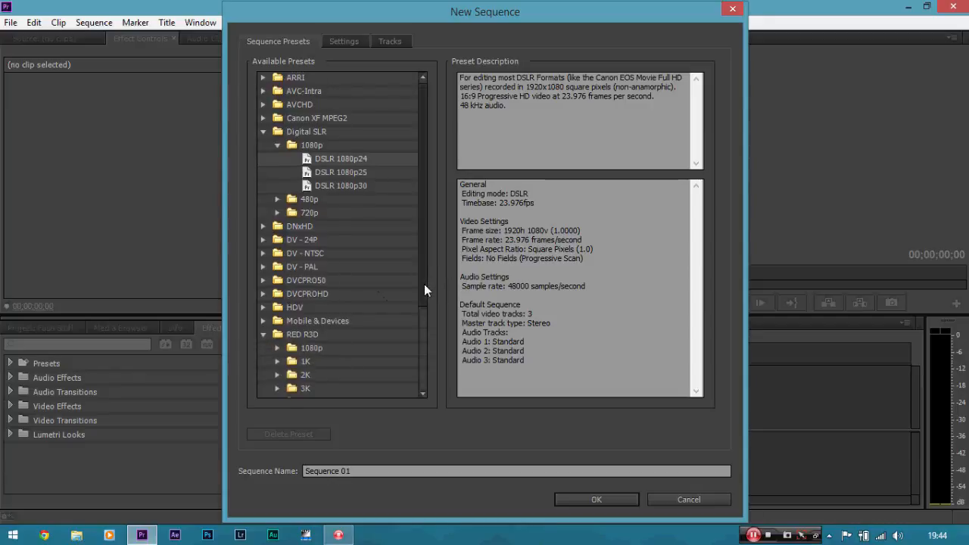
pyautogui.moveTo(425, 286); pyautogui.dragTo(410, 351)
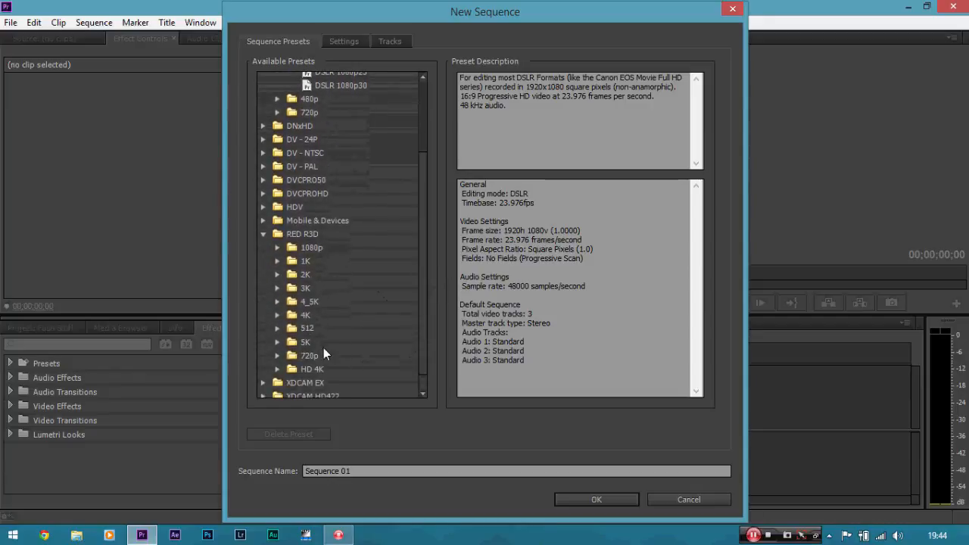
pyautogui.click(277, 342)
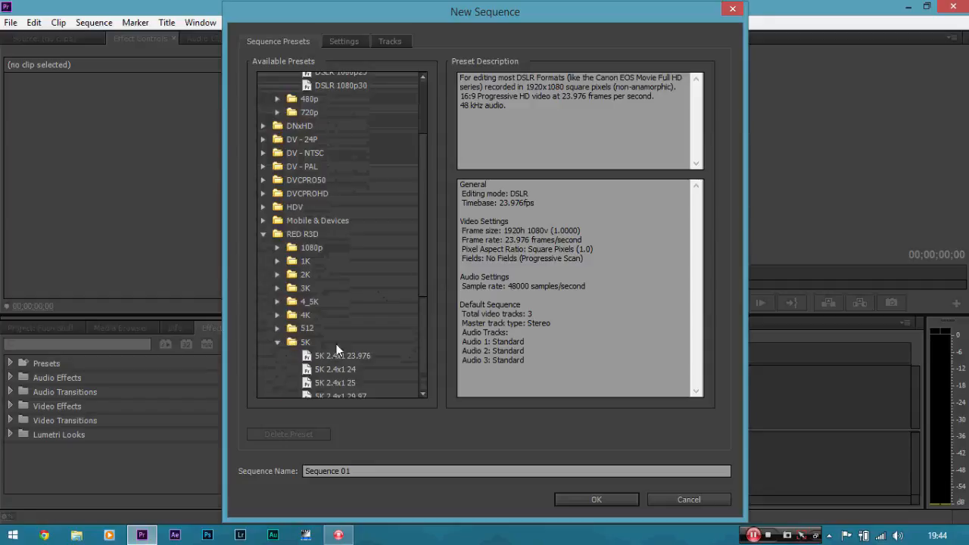
pyautogui.click(277, 342)
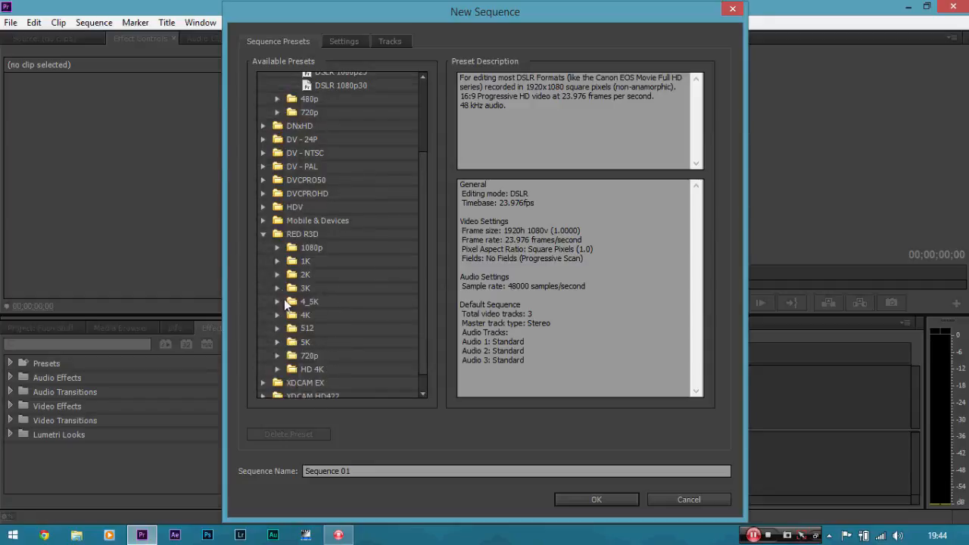
pyautogui.click(265, 235)
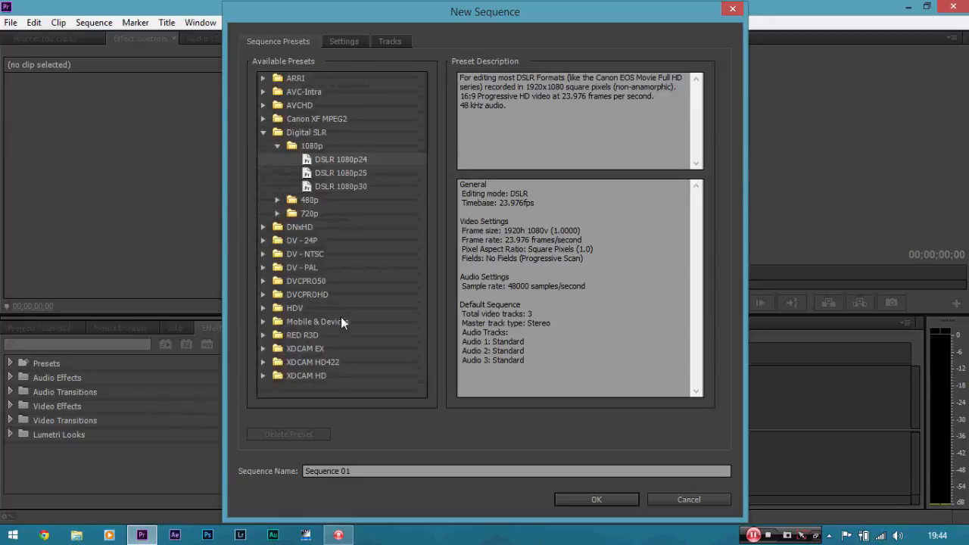
pyautogui.click(268, 257)
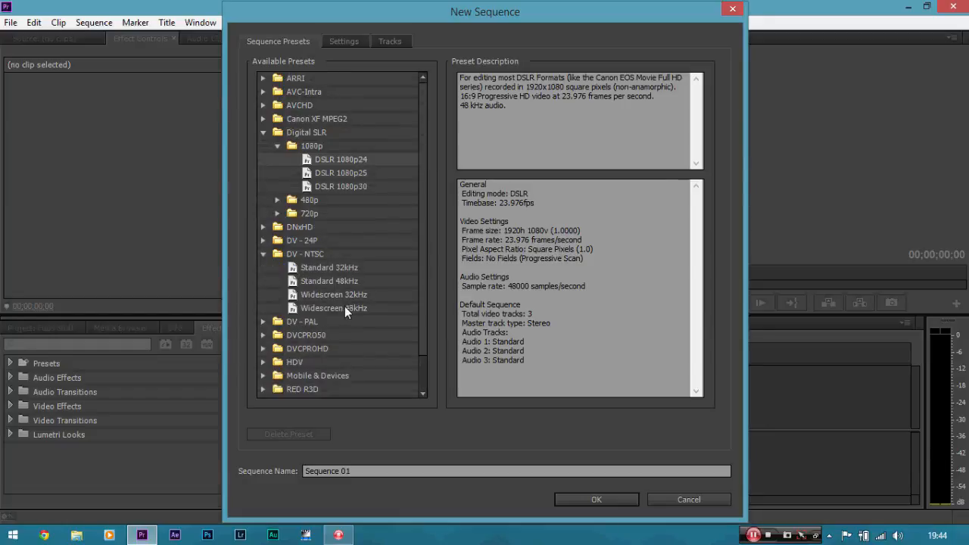
pyautogui.click(263, 254)
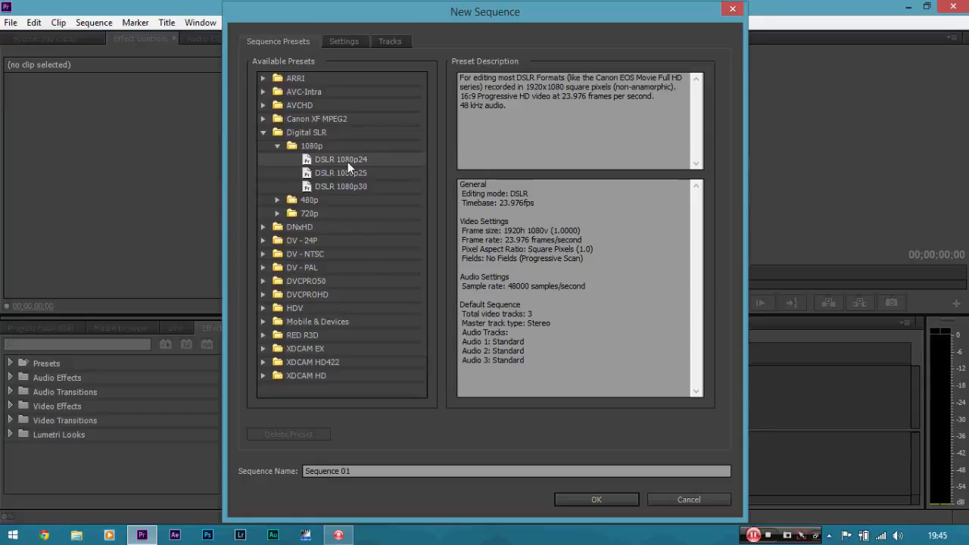
# Check the preset's video and audio settings, and create the sequence with the default name Sequence 01.
pyautogui.click(344, 43)
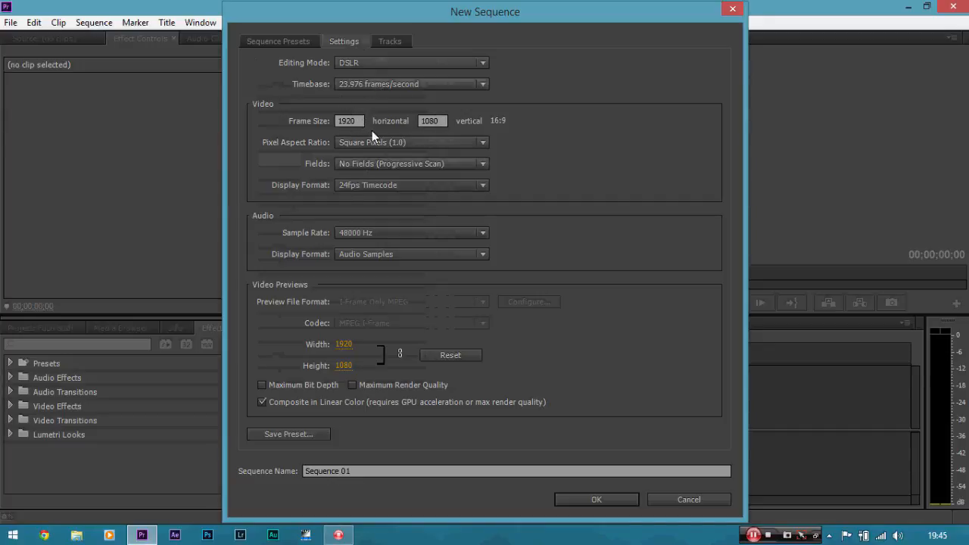
pyautogui.click(281, 42)
pyautogui.click(577, 498)
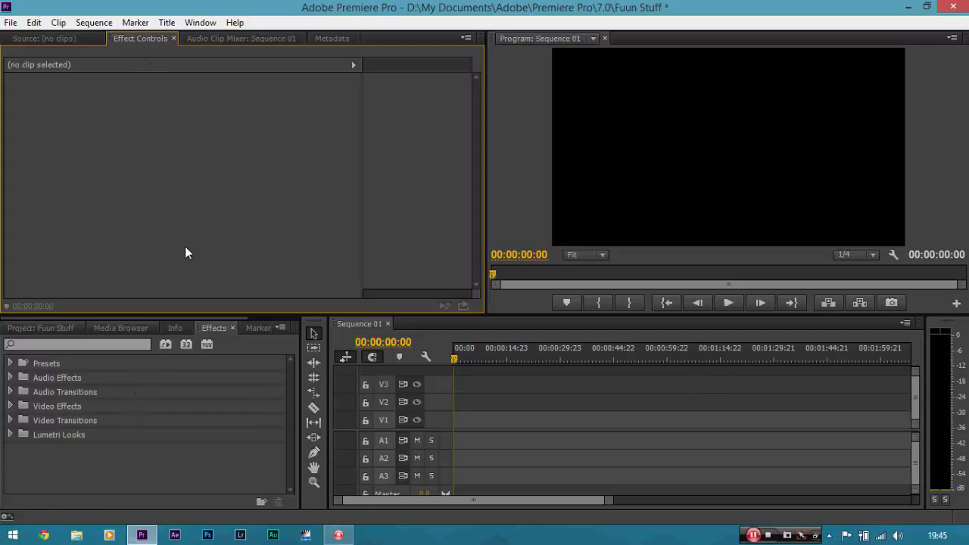
# Import the _DSC5689 video from the desktop and place it at the start of tracks V1 and A1.
pyautogui.click(53, 327)
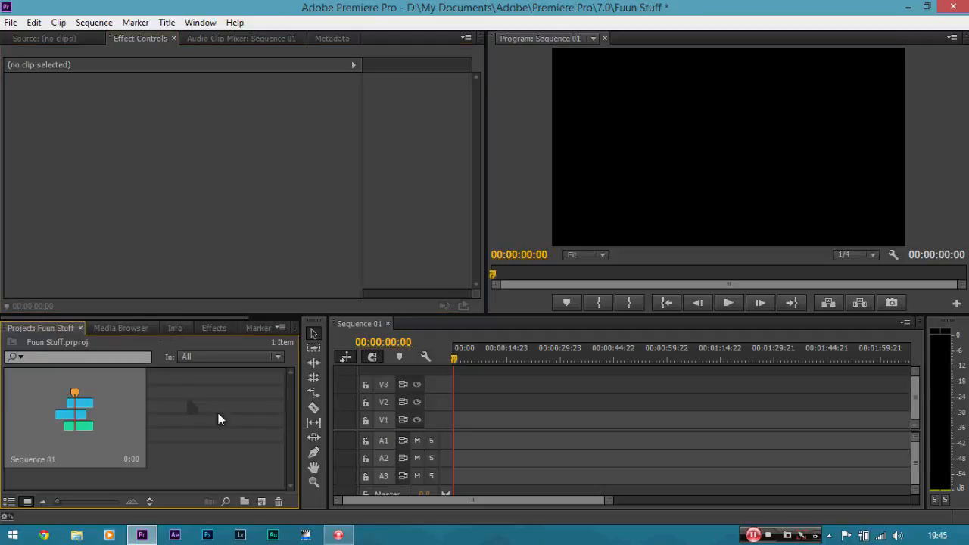
pyautogui.rightClick(195, 399)
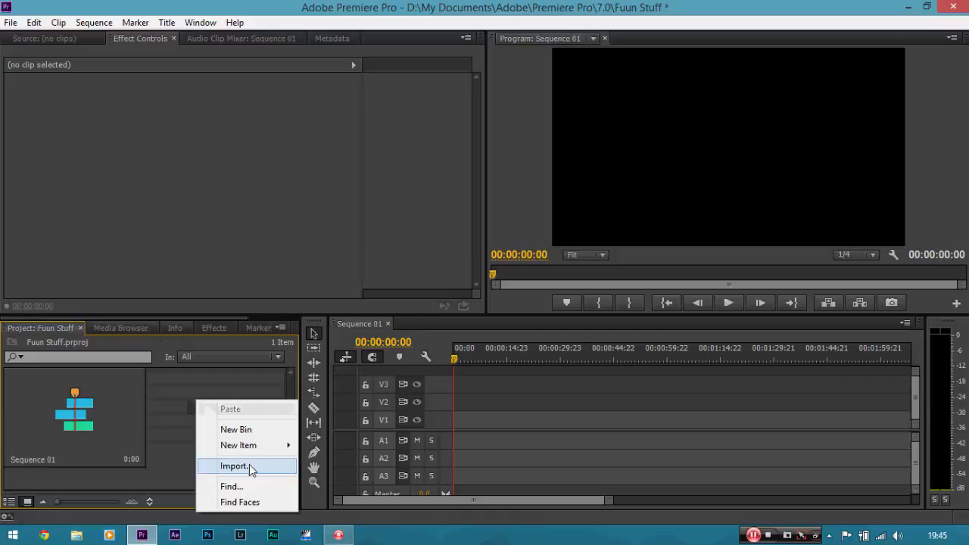
pyautogui.click(250, 466)
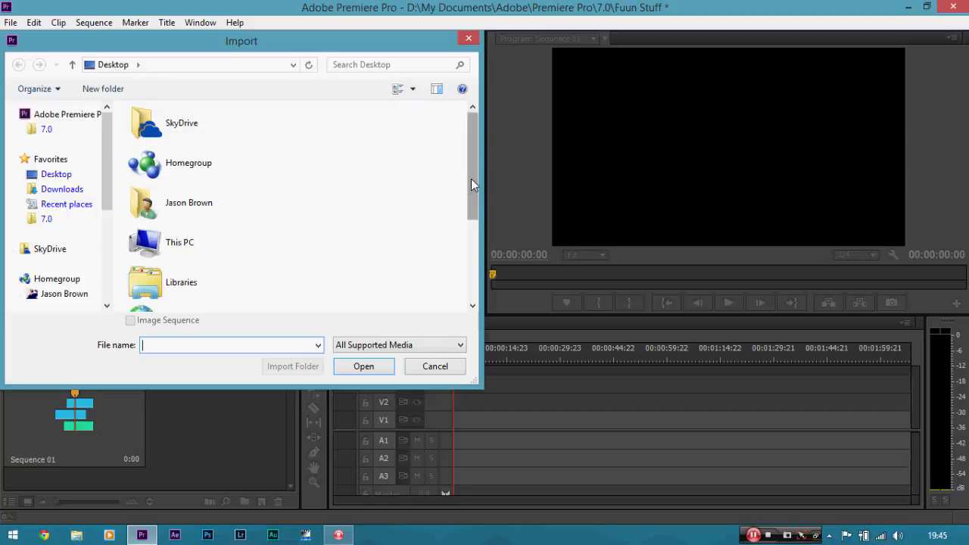
pyautogui.moveTo(471, 184); pyautogui.dragTo(467, 261)
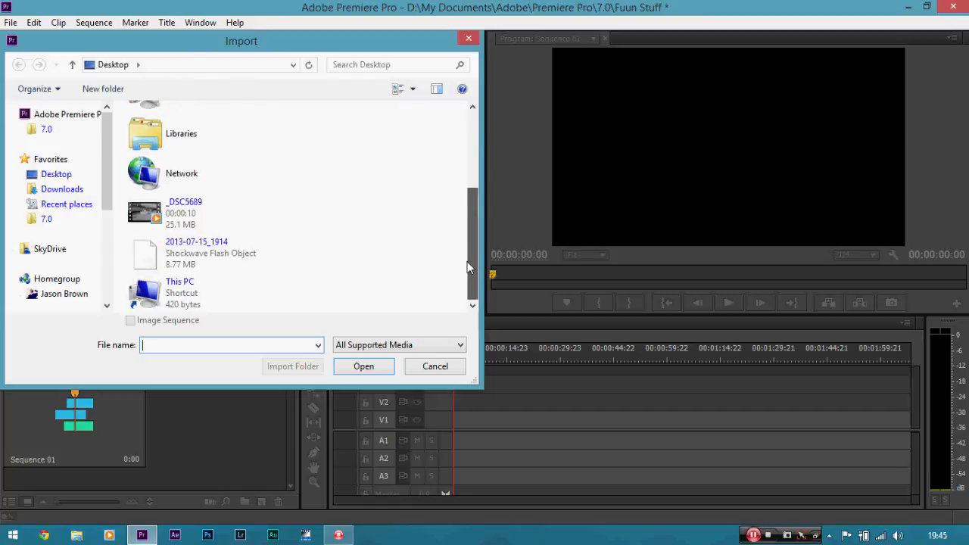
pyautogui.doubleClick(202, 219)
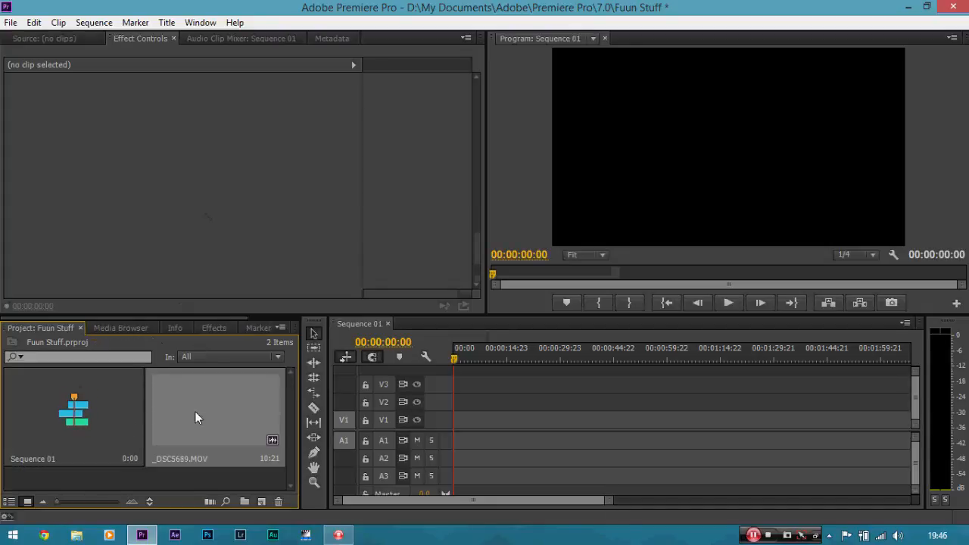
pyautogui.moveTo(195, 417); pyautogui.dragTo(484, 424)
pyautogui.click(476, 424)
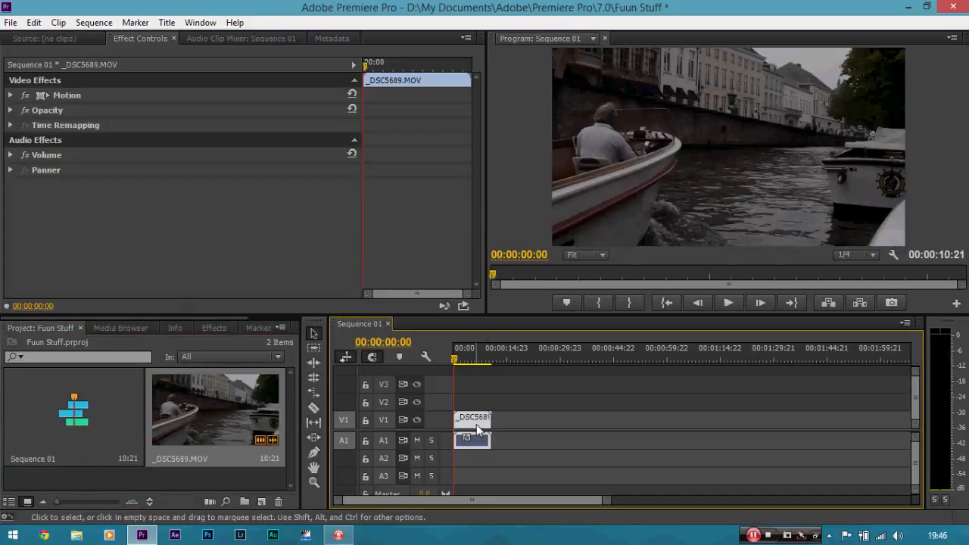
# Zoom the timeline in and out repeatedly, ending with the clip spread over more than half of the visible track.
pyautogui.press('=')
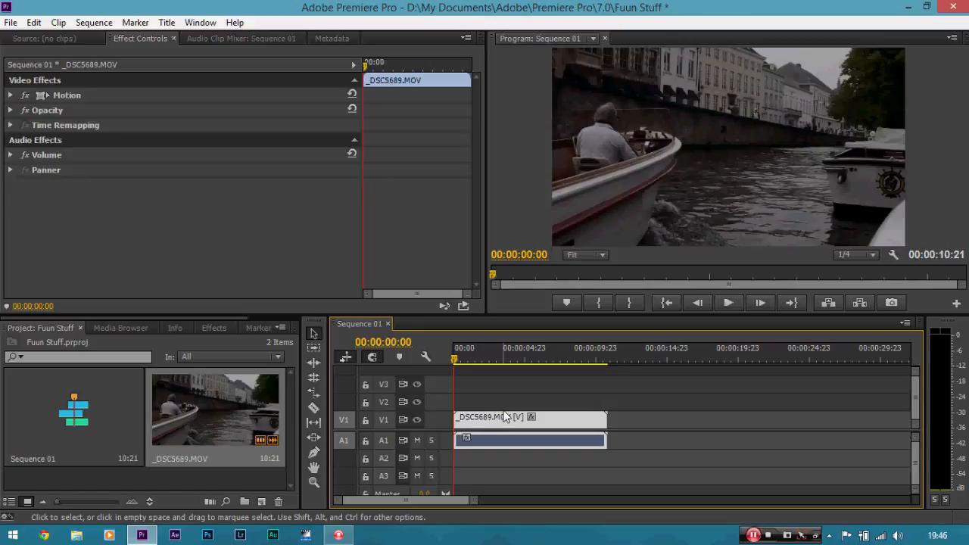
pyautogui.press('-')
pyautogui.press('-')
pyautogui.press('-')
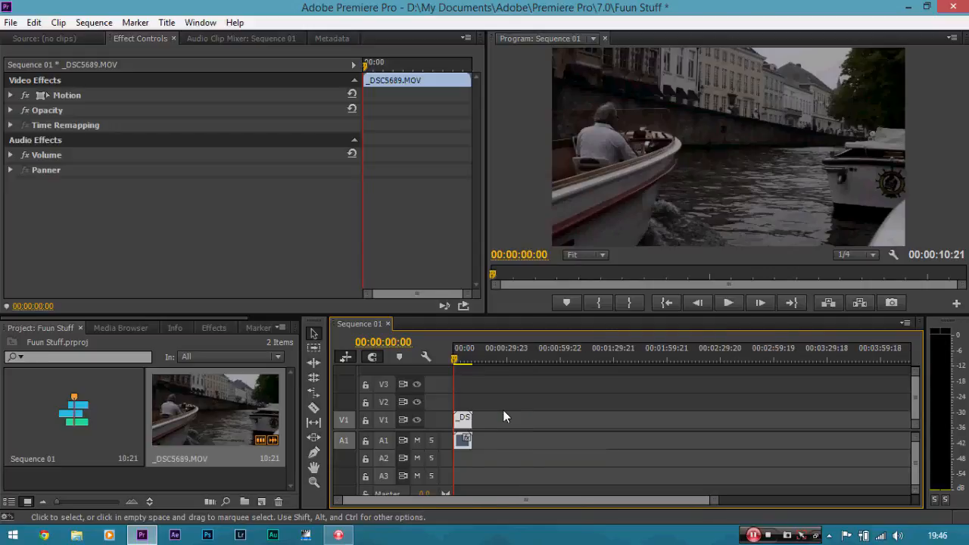
pyautogui.press('=')
pyautogui.press('=')
pyautogui.press('=')
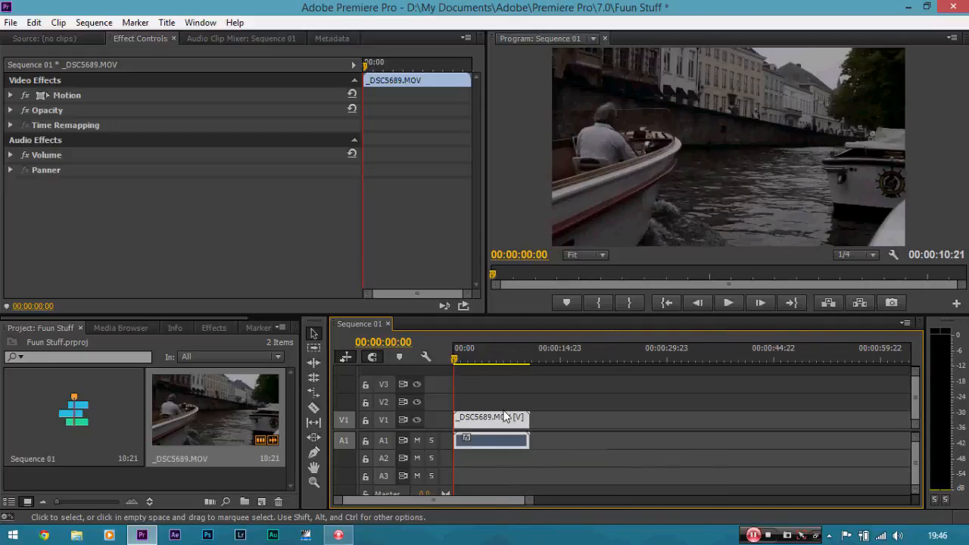
pyautogui.press('-')
pyautogui.press('-')
pyautogui.press('-')
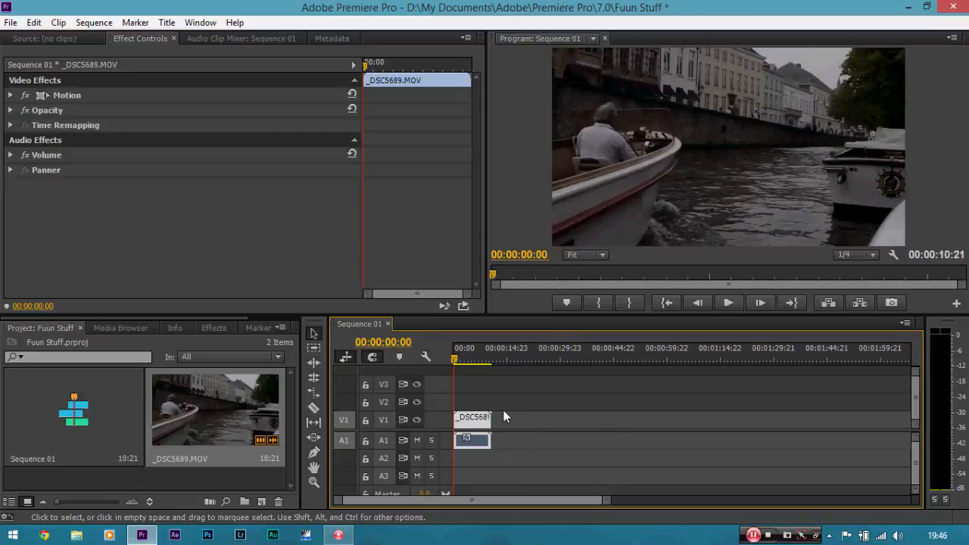
pyautogui.press('=')
pyautogui.press('=')
pyautogui.press('=')
pyautogui.press('-')
pyautogui.press('=')
pyautogui.press('-')
pyautogui.press('-')
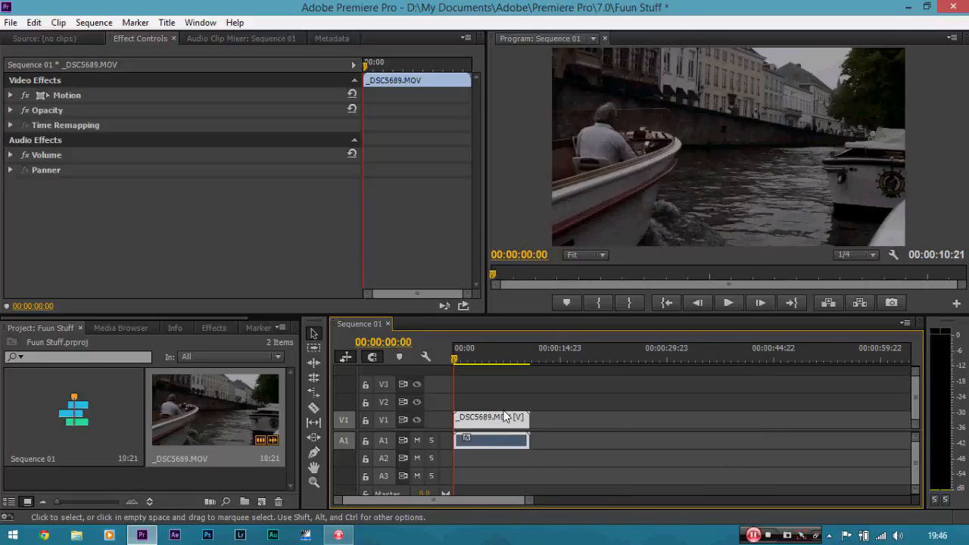
pyautogui.press('=')
pyautogui.press('=')
pyautogui.press('=')
pyautogui.press('-')
pyautogui.press('-')
pyautogui.press('-')
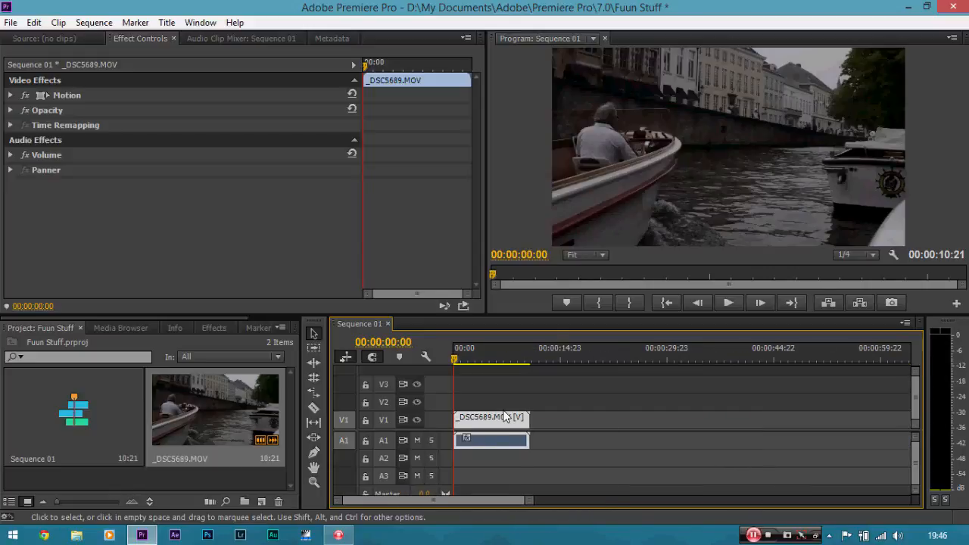
pyautogui.press('=')
pyautogui.press('=')
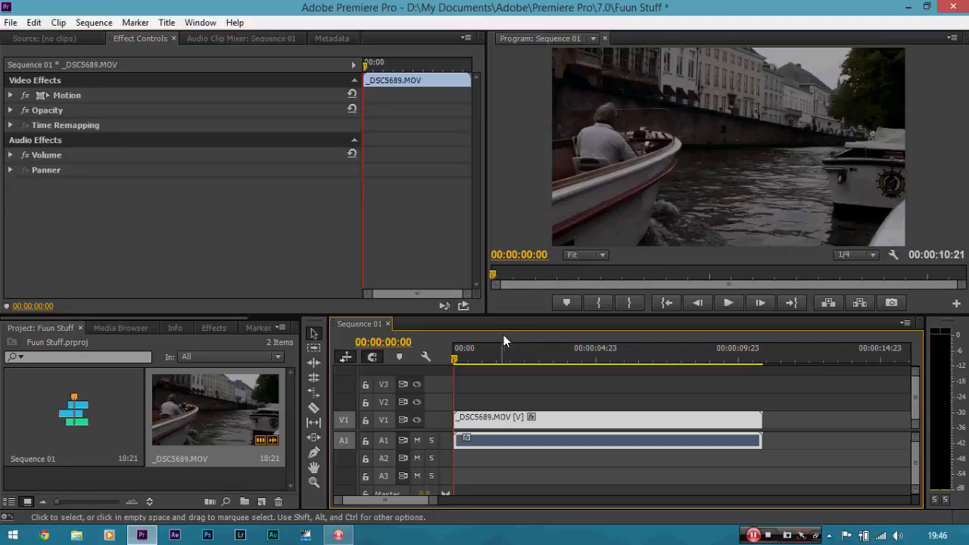
pyautogui.moveTo(433, 505); pyautogui.dragTo(569, 492)
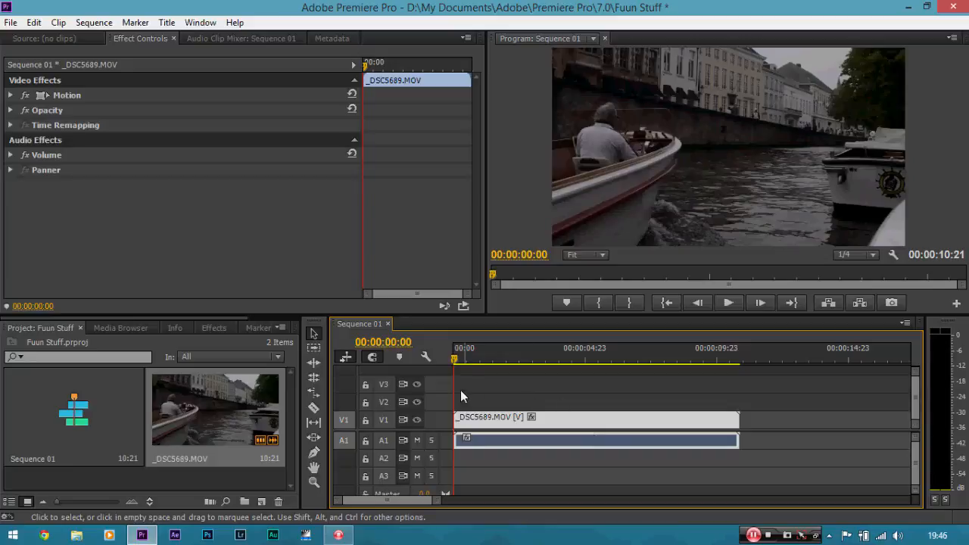
# Preview the first seconds of the sequence and return the playhead to the start.
pyautogui.press('space')
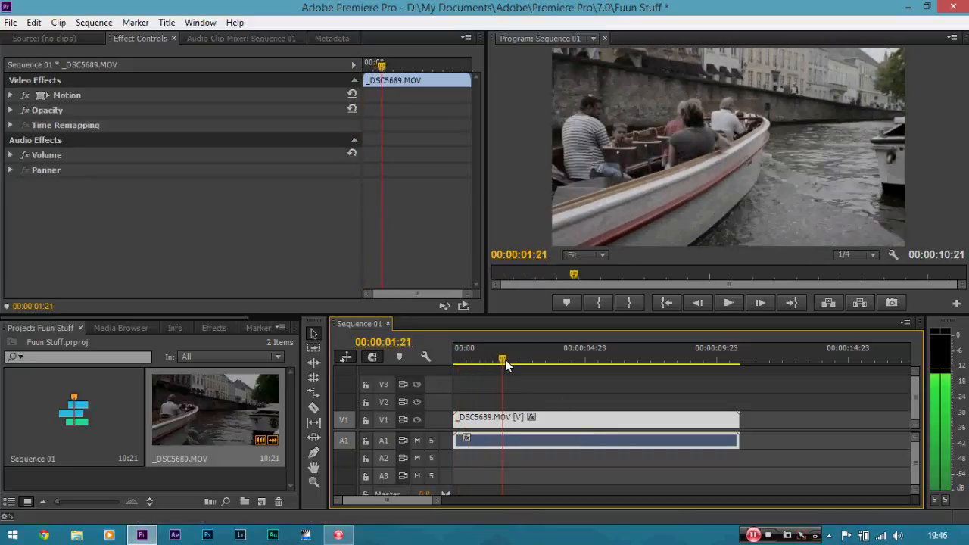
pyautogui.click(464, 361)
pyautogui.click(463, 362)
pyautogui.moveTo(464, 362); pyautogui.dragTo(431, 359)
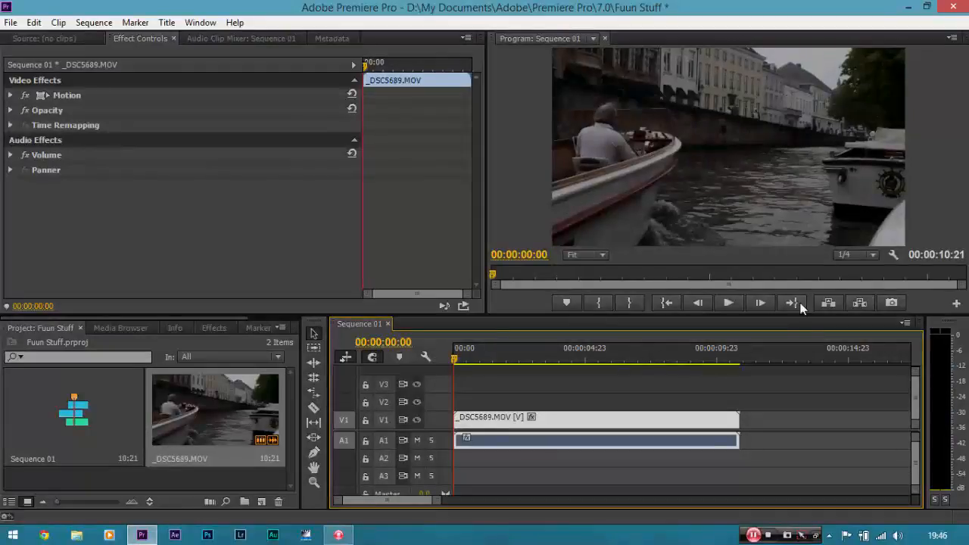
# Review the Program monitor's playback resolution options and keep 1/4 selected.
pyautogui.click(869, 256)
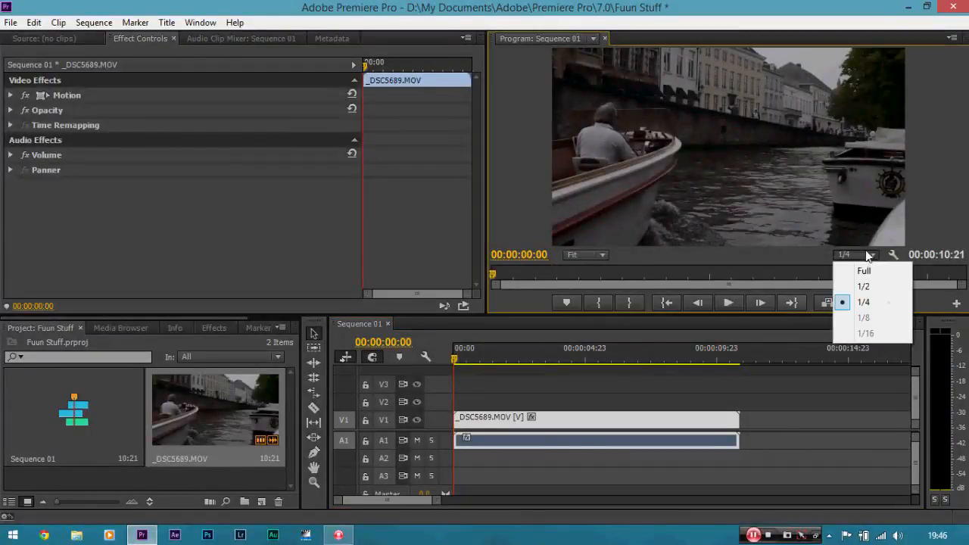
pyautogui.click(869, 304)
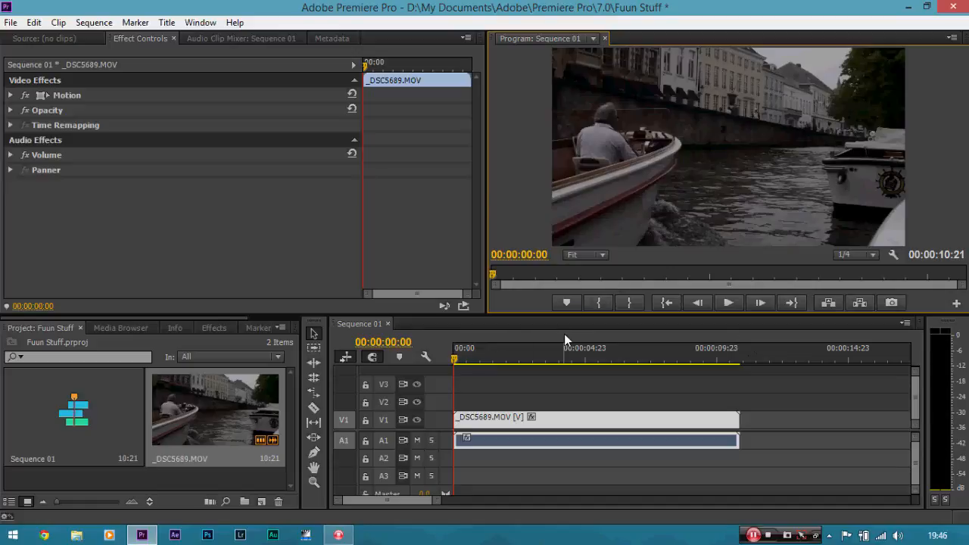
pyautogui.click(854, 255)
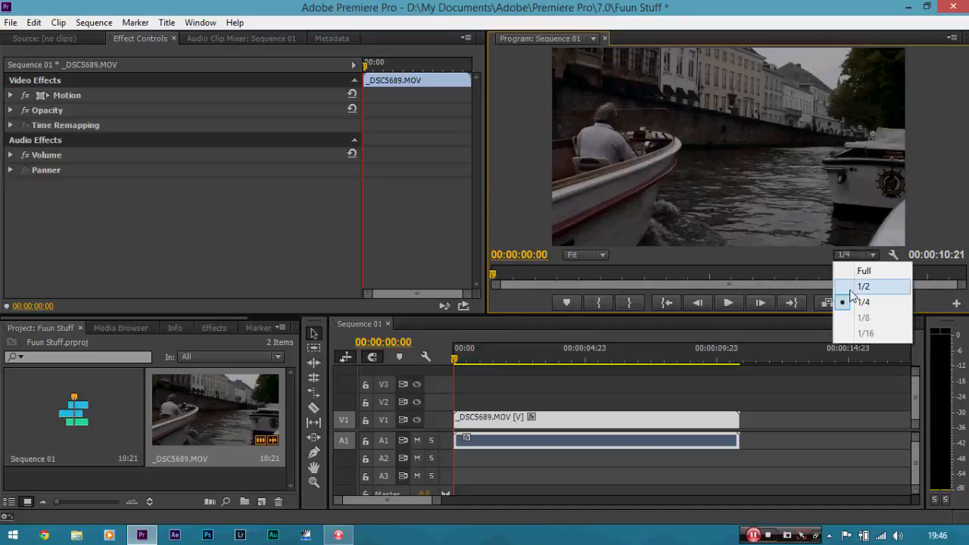
pyautogui.click(849, 302)
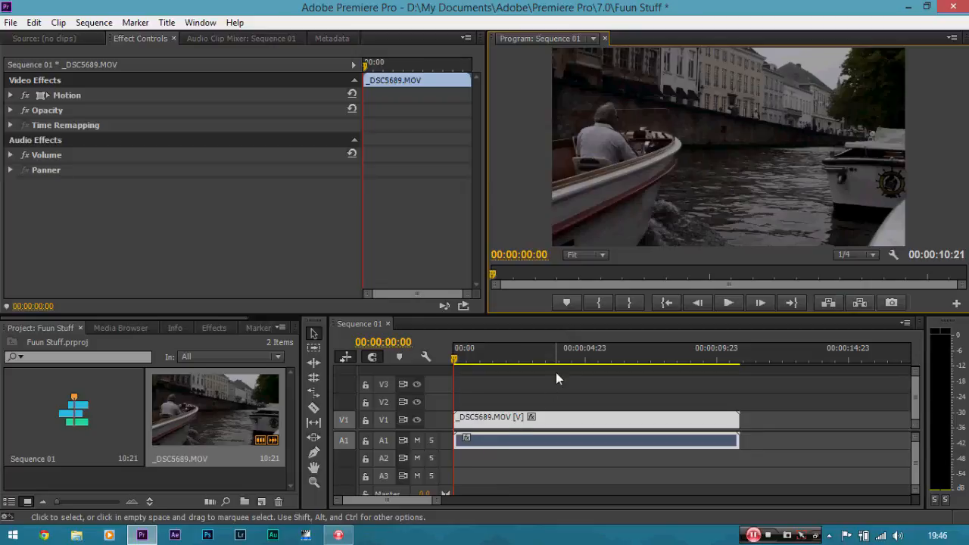
# Place the playhead at 00:00:02:13, try trimming the clip's start to that point and undo the trim.
pyautogui.moveTo(457, 360); pyautogui.dragTo(521, 362)
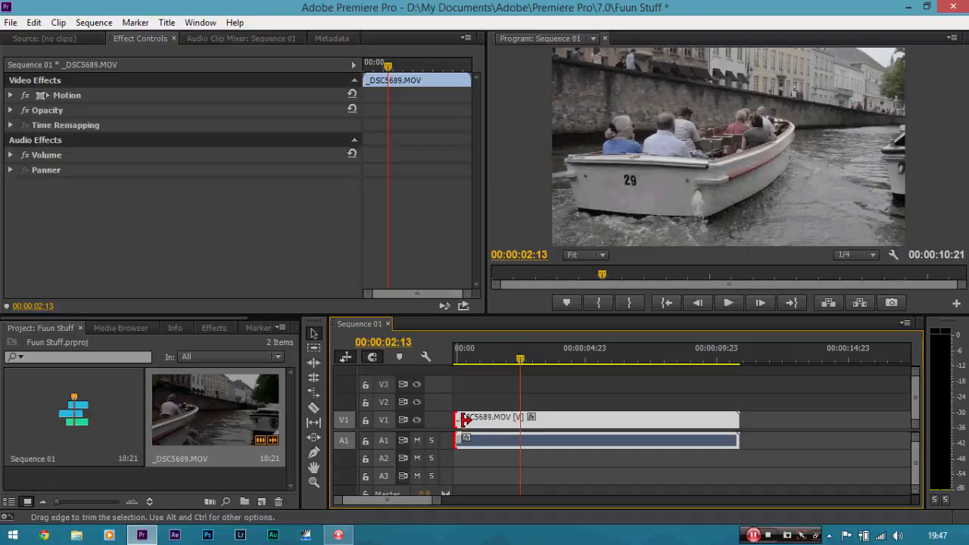
pyautogui.moveTo(459, 419); pyautogui.dragTo(520, 418)
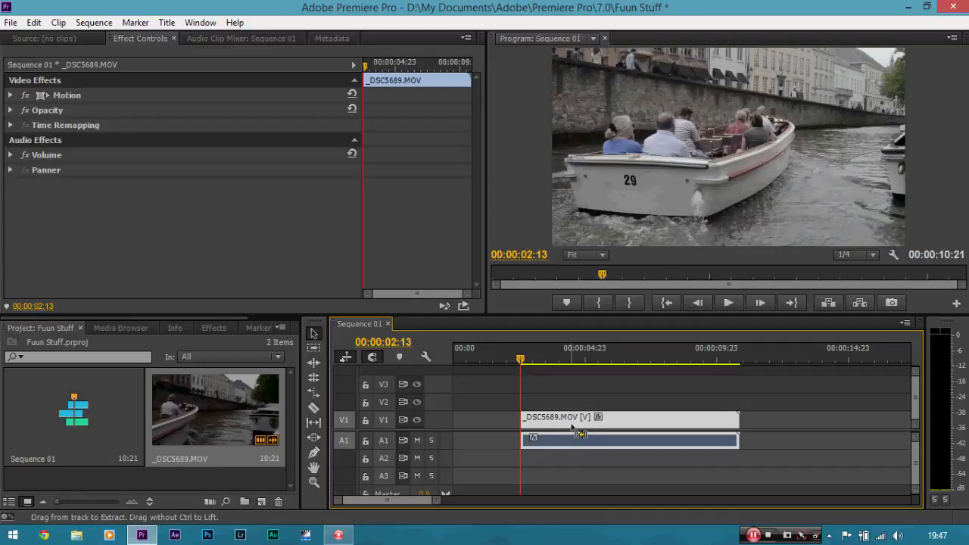
pyautogui.hotkey('ctrl', 'z')
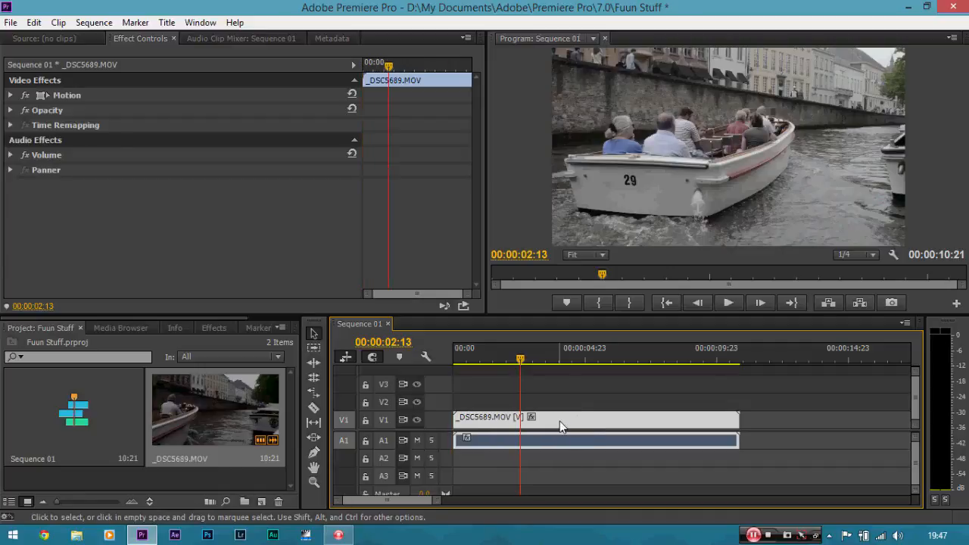
# Split the _DSC5689 clip at 00:00:02:13 with the Razor tool and delete the piece before the cut.
pyautogui.press('c')
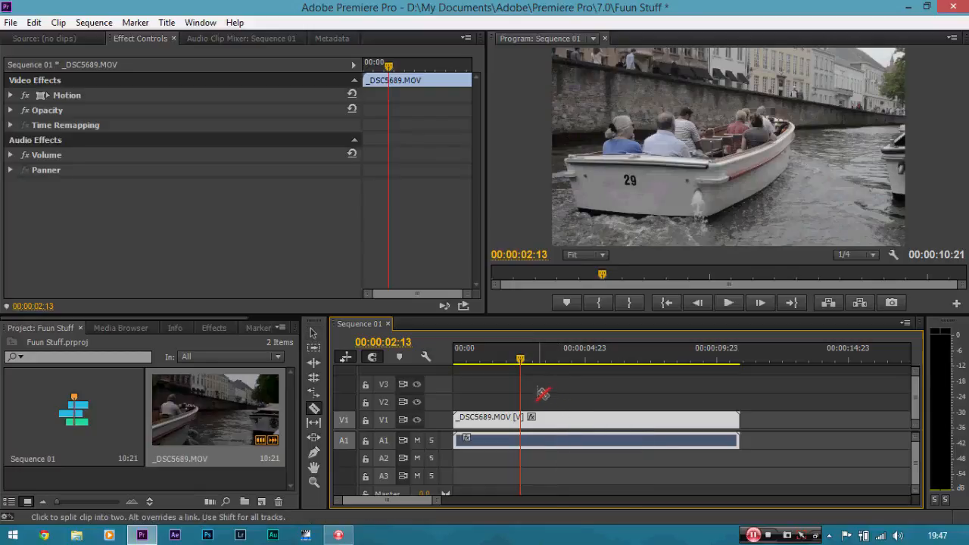
pyautogui.click(521, 419)
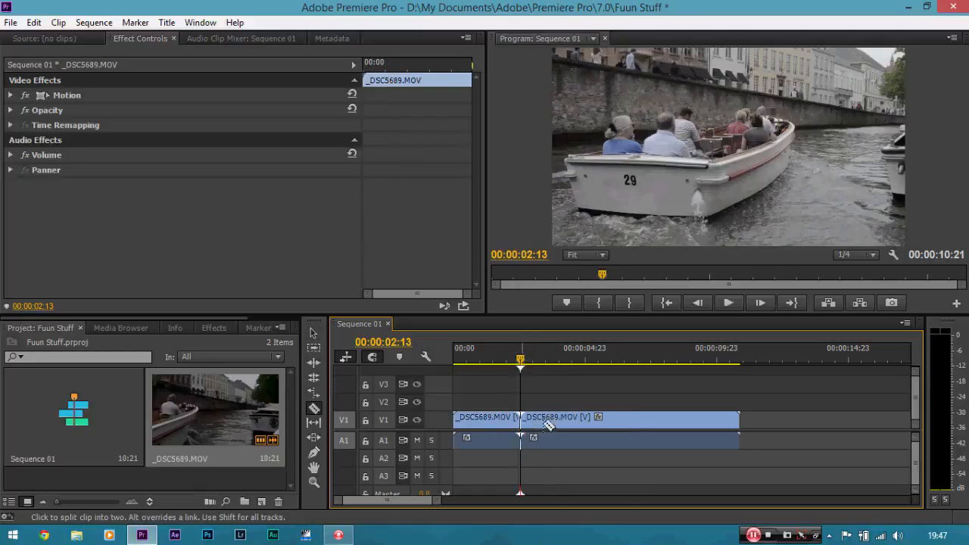
pyautogui.press('v')
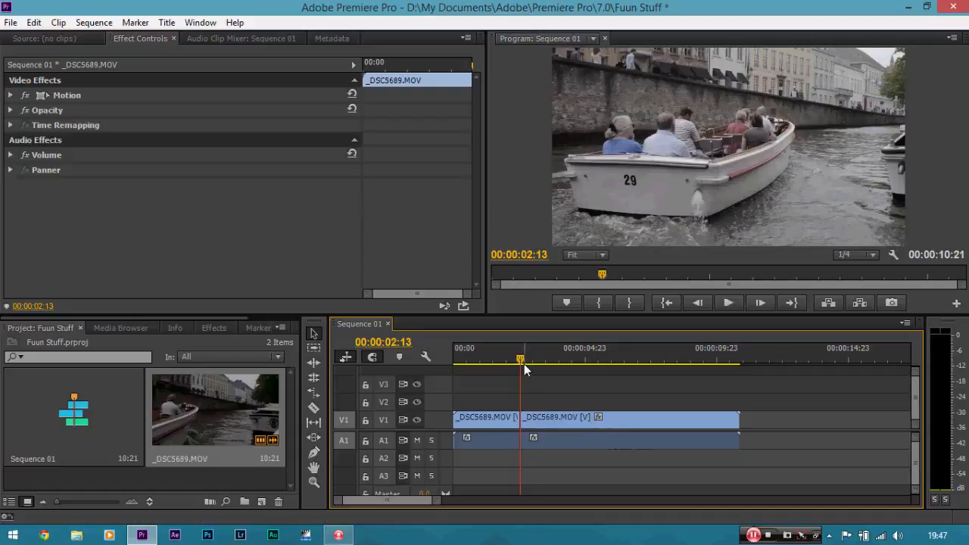
pyautogui.moveTo(524, 364); pyautogui.dragTo(543, 363)
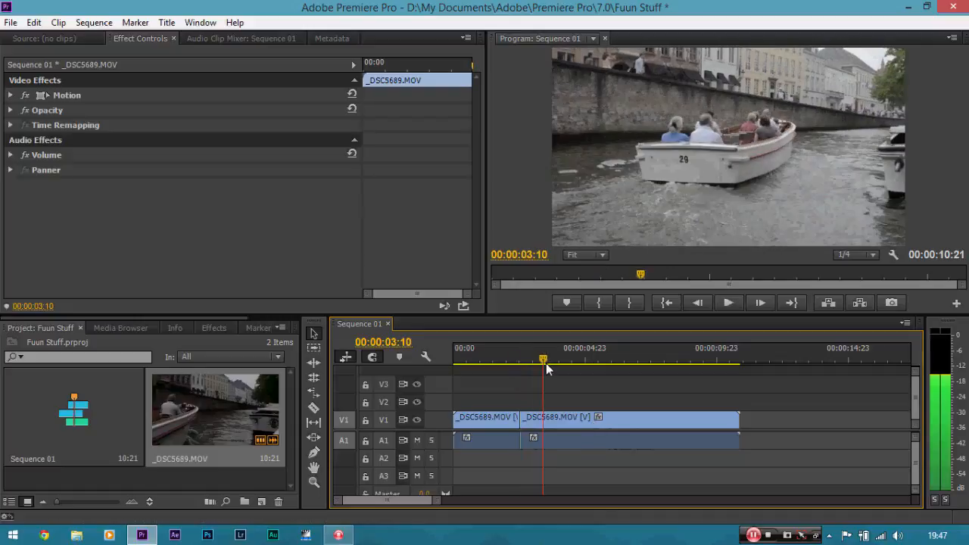
pyautogui.click(497, 418)
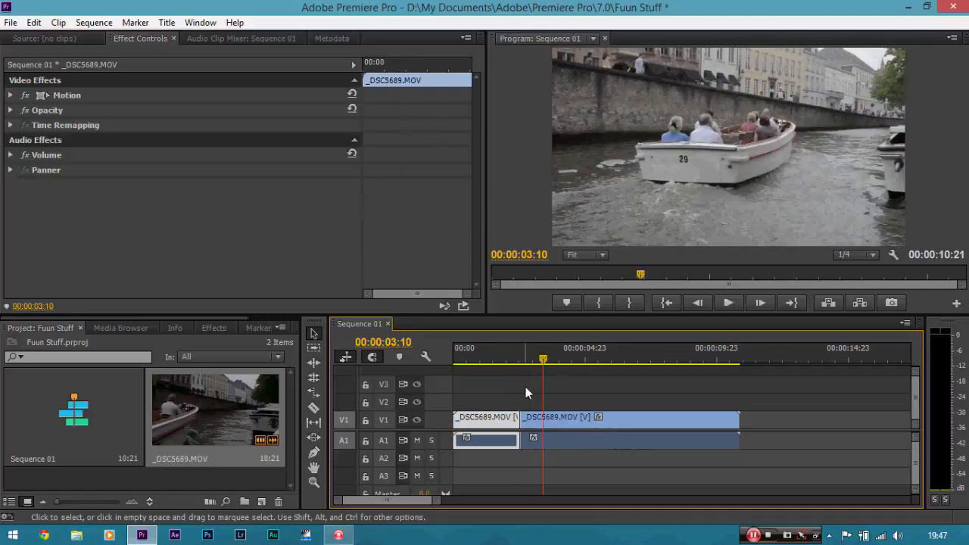
pyautogui.press('Delete')
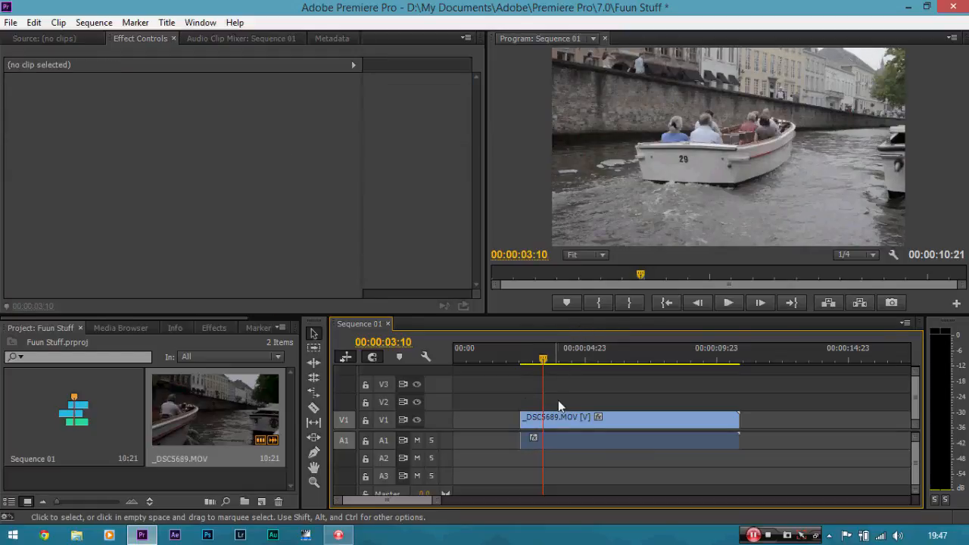
# Move the remaining _DSC5689 clip to the very start of the sequence on tracks V1 and A1.
pyautogui.moveTo(547, 361)
pyautogui.mouseDown()
pyautogui.moveTo(476, 358)
pyautogui.moveTo(546, 359)
pyautogui.mouseUp()
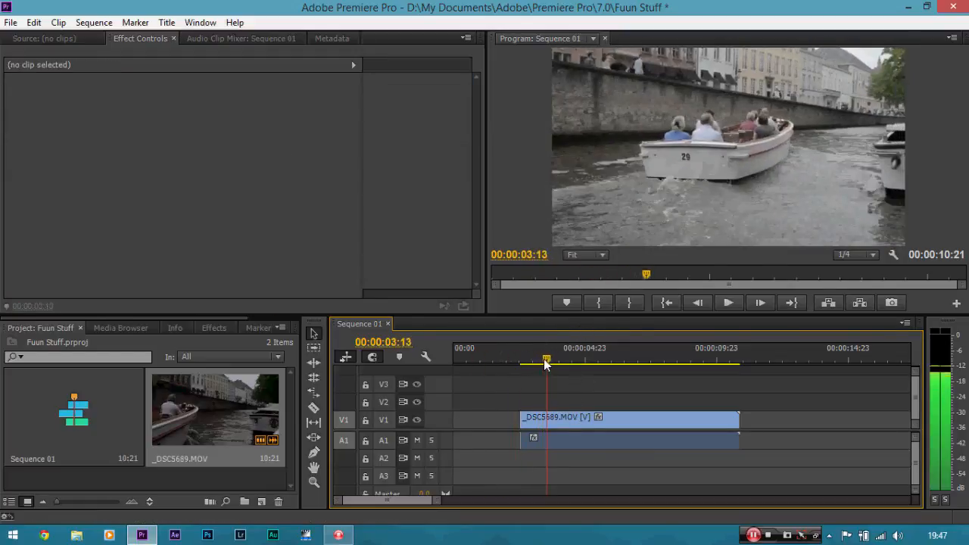
pyautogui.click(582, 418)
pyautogui.moveTo(581, 418); pyautogui.dragTo(515, 418)
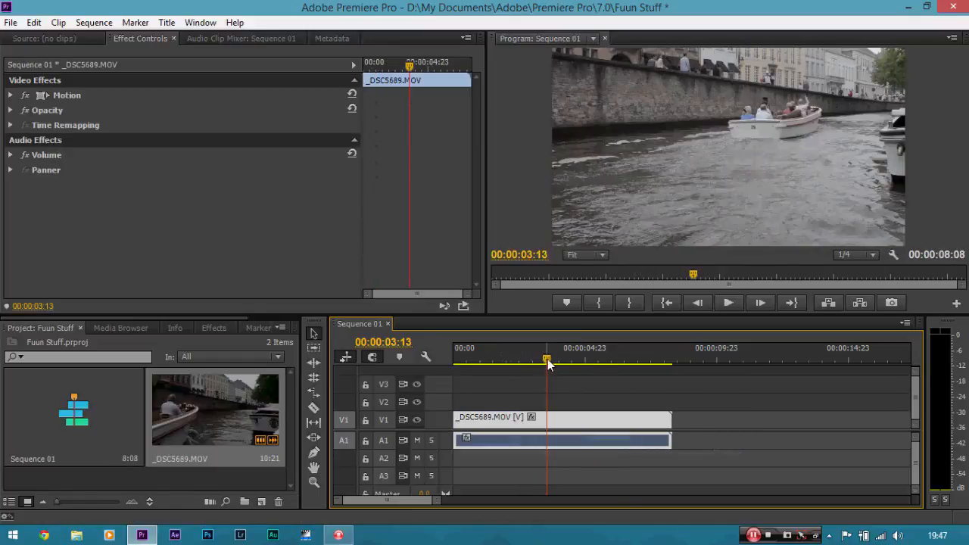
# Trim the clip's end back to 00:00:06:06 and return the playhead to the start of the sequence.
pyautogui.moveTo(548, 362); pyautogui.dragTo(616, 371)
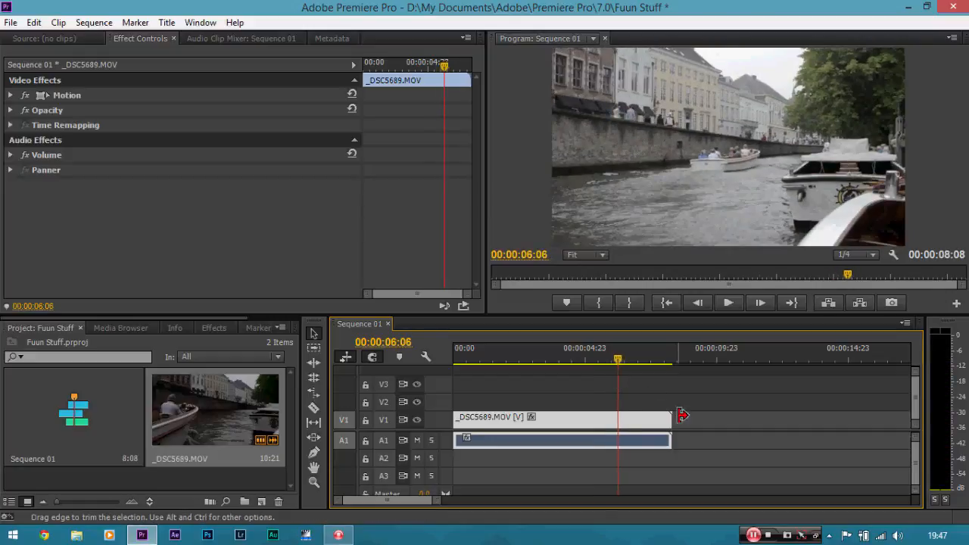
pyautogui.moveTo(679, 419); pyautogui.dragTo(617, 419)
pyautogui.moveTo(620, 356); pyautogui.dragTo(447, 355)
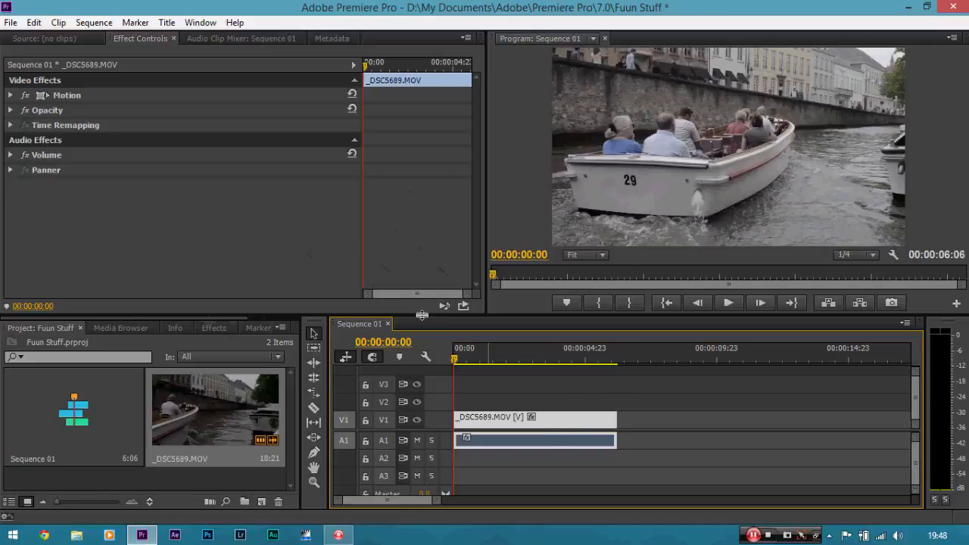
# Apply the Colorista II video effect from the Magic Bullet Colorista group to the clip on V1.
pyautogui.click(211, 328)
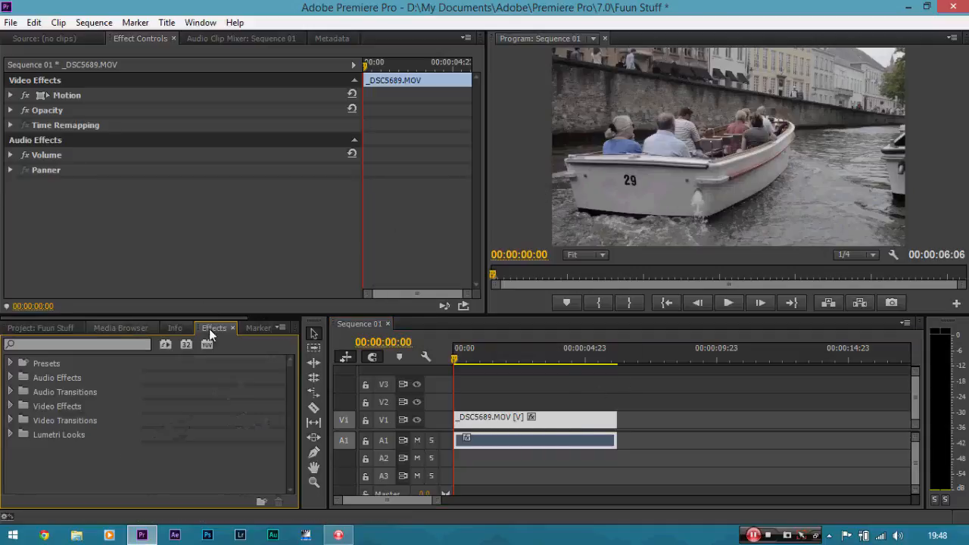
pyautogui.click(9, 406)
pyautogui.moveTo(293, 382); pyautogui.dragTo(289, 427)
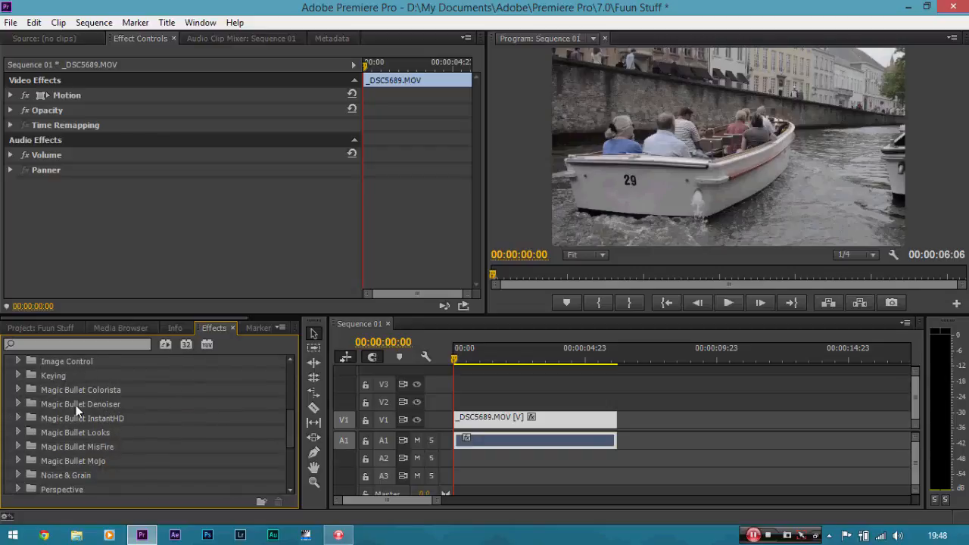
pyautogui.click(20, 389)
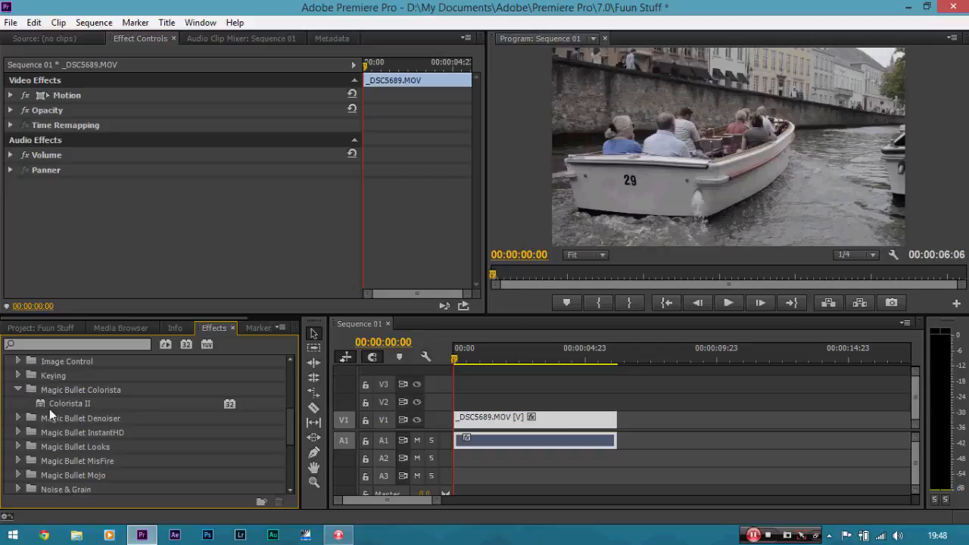
pyautogui.moveTo(51, 406); pyautogui.dragTo(481, 420)
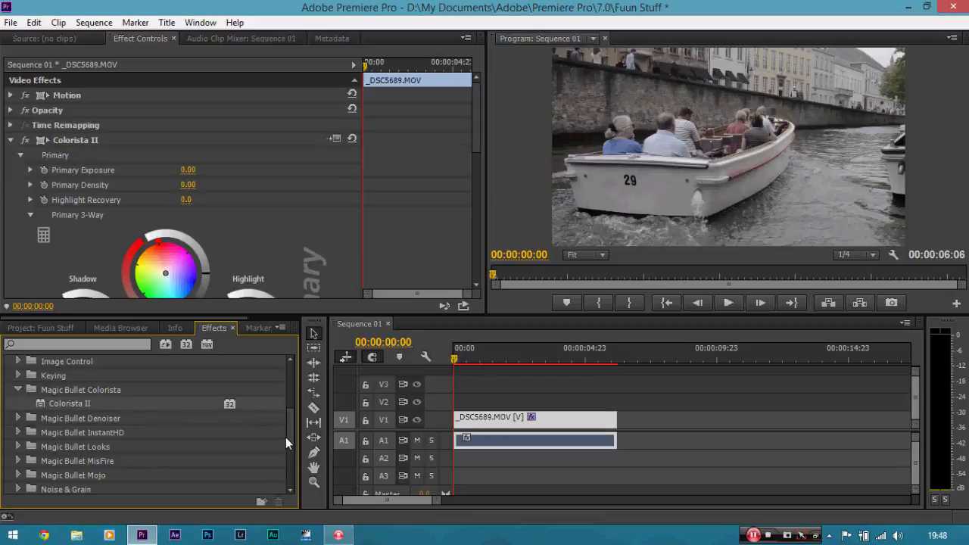
# Look through the Color Correction video effects, down to Fast Color Corrector and the luma effects.
pyautogui.moveTo(289, 443); pyautogui.dragTo(286, 408)
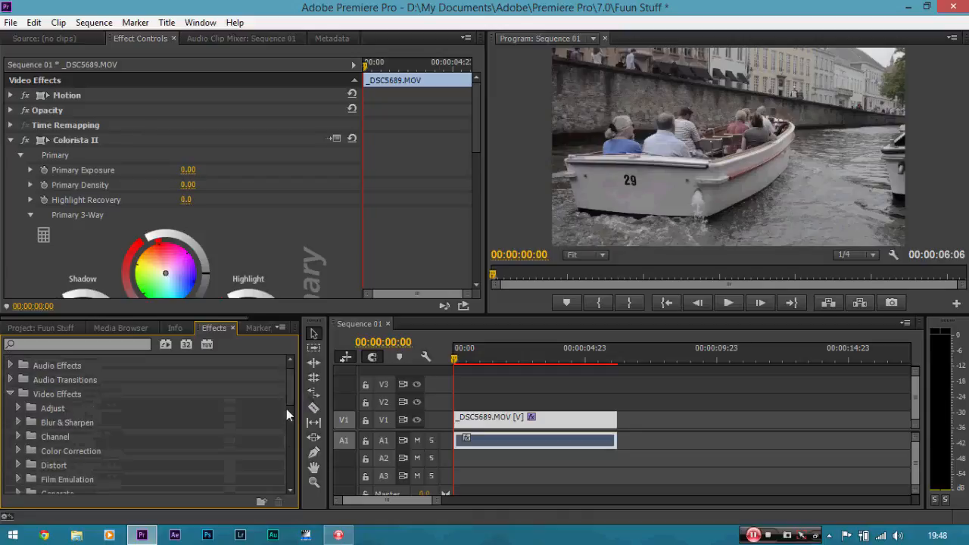
pyautogui.click(19, 450)
pyautogui.scroll(-3, 292, 384)
pyautogui.scroll(-4, 292, 390)
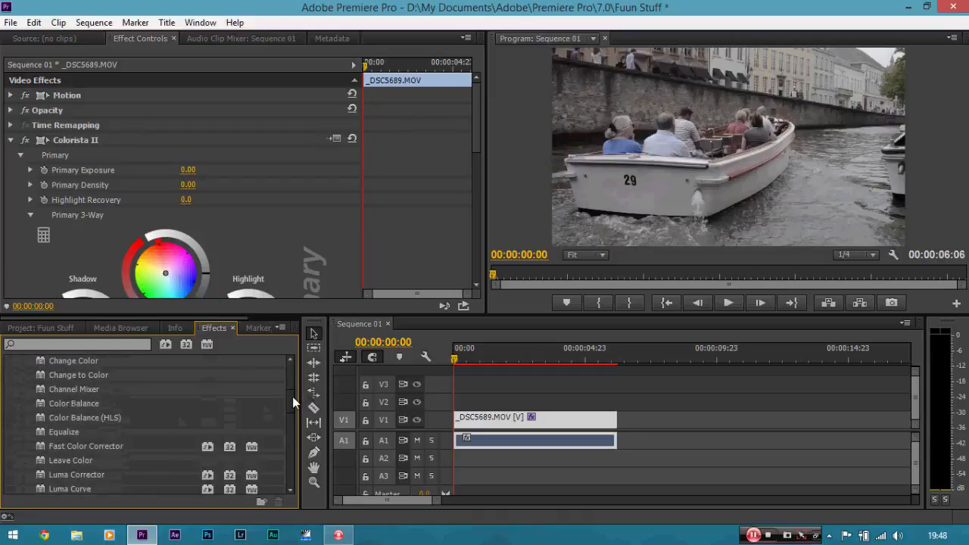
pyautogui.moveTo(155, 401); pyautogui.dragTo(160, 430)
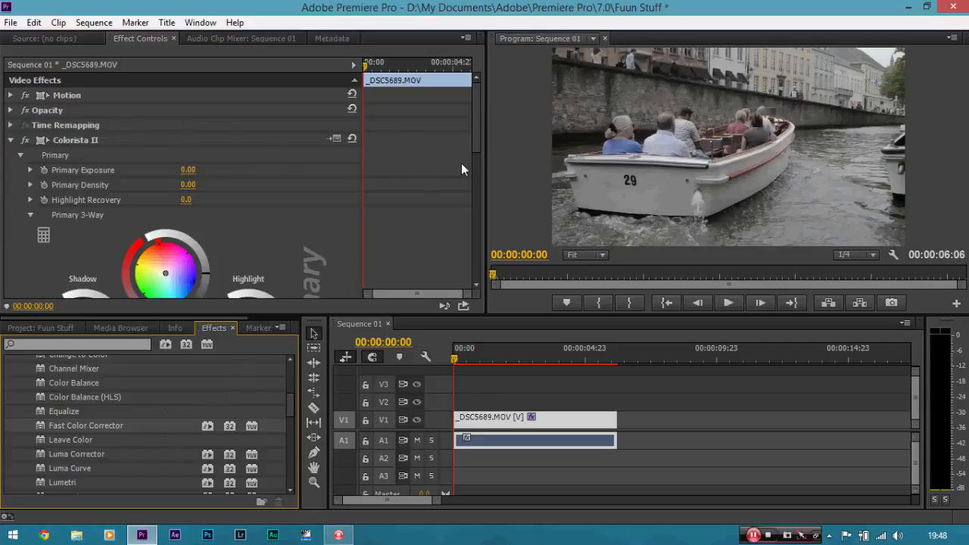
# In Colorista II's Primary 3-Way, tint the shadows blue and the midtones orange, and set Primary Saturation to 100.
pyautogui.moveTo(473, 116); pyautogui.dragTo(481, 158)
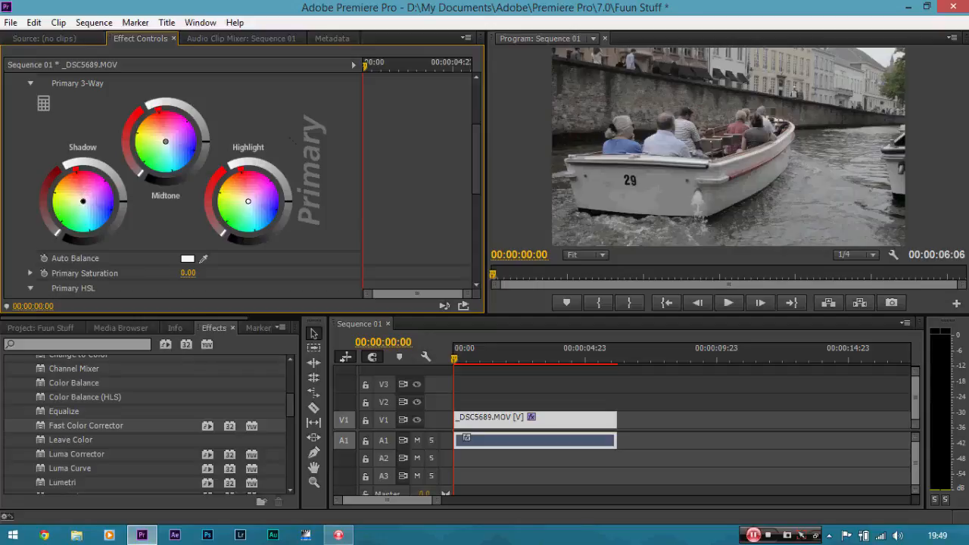
pyautogui.moveTo(83, 200); pyautogui.dragTo(95, 211)
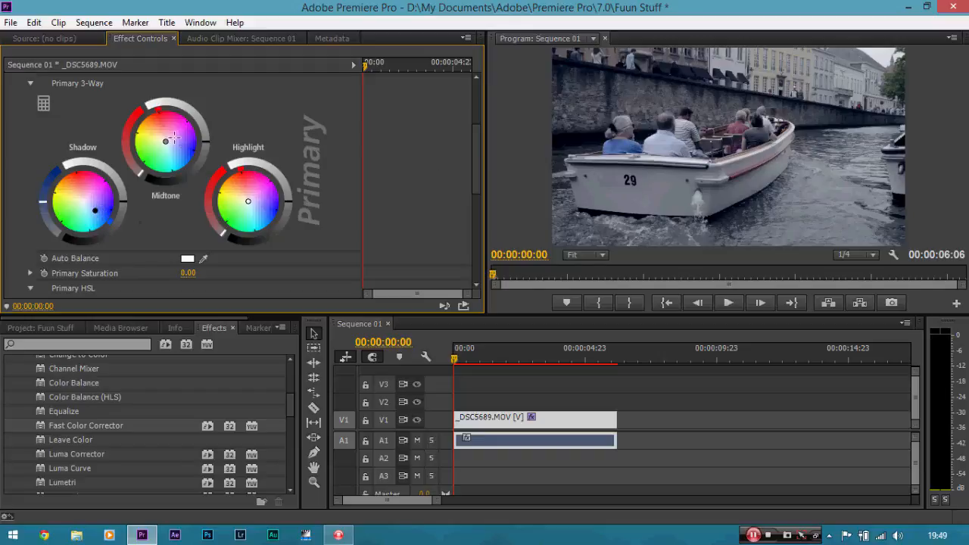
pyautogui.moveTo(166, 141); pyautogui.dragTo(154, 128)
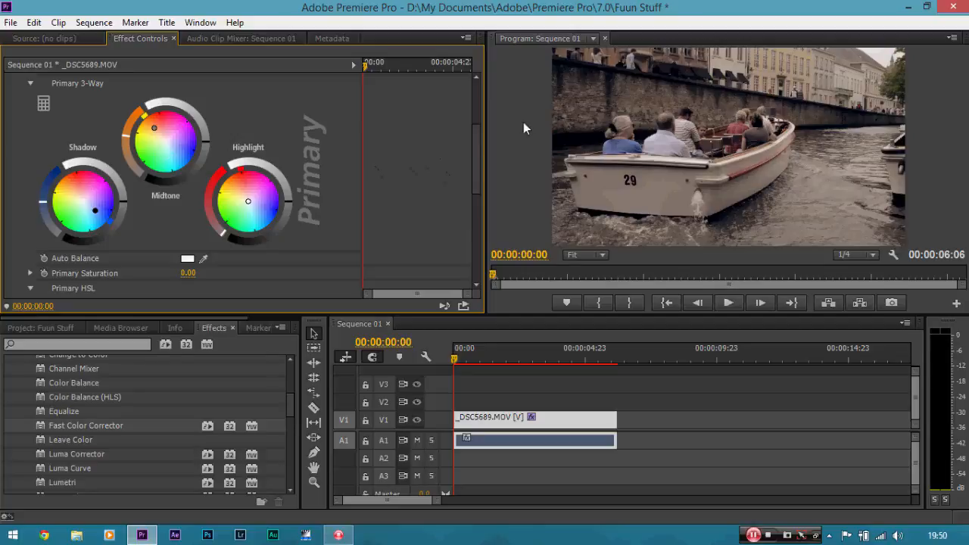
pyautogui.moveTo(475, 150); pyautogui.dragTo(476, 162)
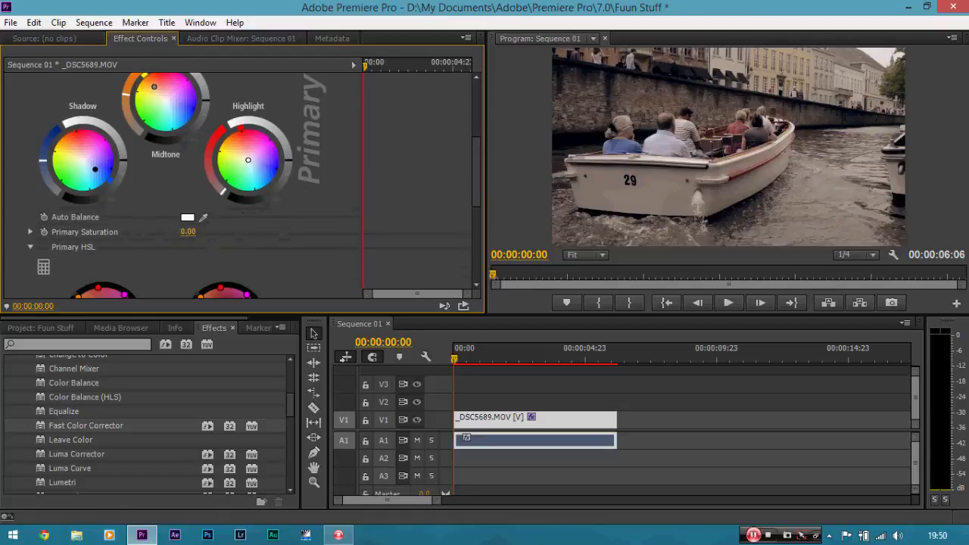
pyautogui.moveTo(187, 232); pyautogui.dragTo(399, 231)
# Increase the contrast in Colorista II's Primary 3-Way by slightly darkening the midtones and brightening the highlights.
pyautogui.moveTo(476, 187); pyautogui.dragTo(475, 169)
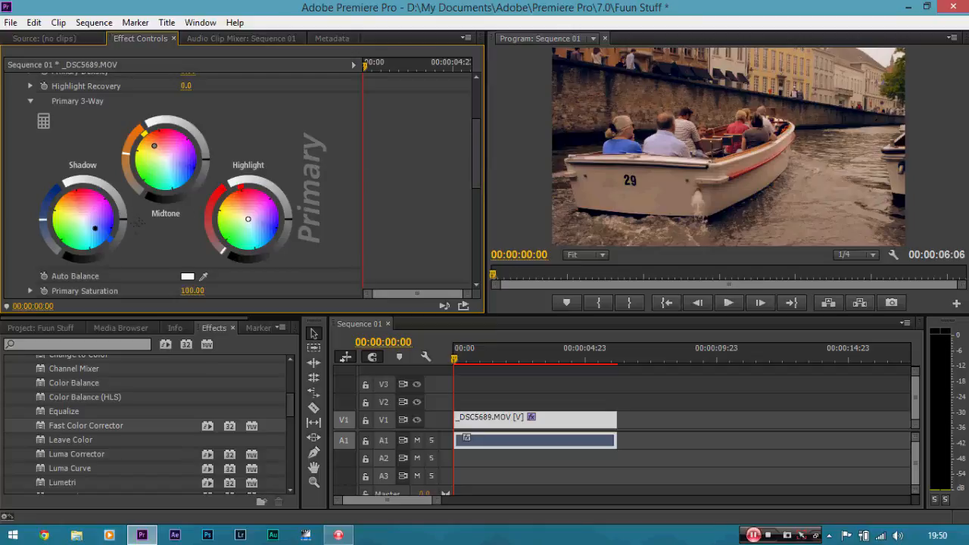
pyautogui.moveTo(123, 219); pyautogui.dragTo(123, 226)
pyautogui.moveTo(205, 167); pyautogui.dragTo(203, 174)
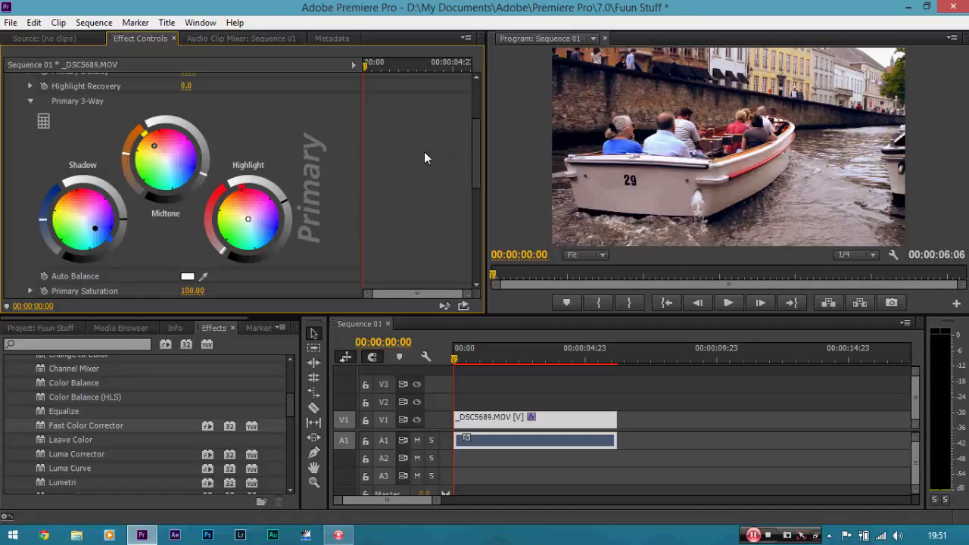
# Compare the frame with Colorista II disabled and re-enabled, and review the effect's primary color controls.
pyautogui.moveTo(477, 160); pyautogui.dragTo(480, 124)
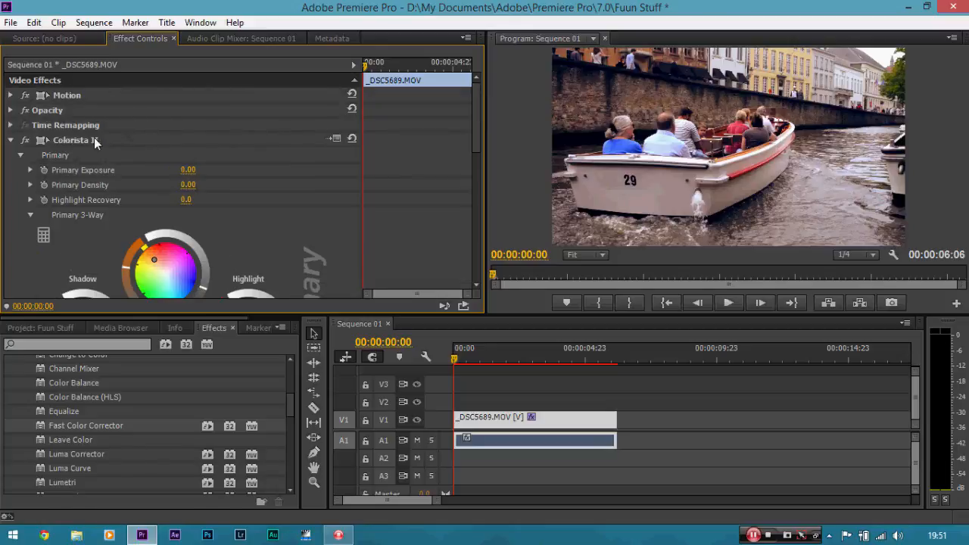
pyautogui.click(24, 143)
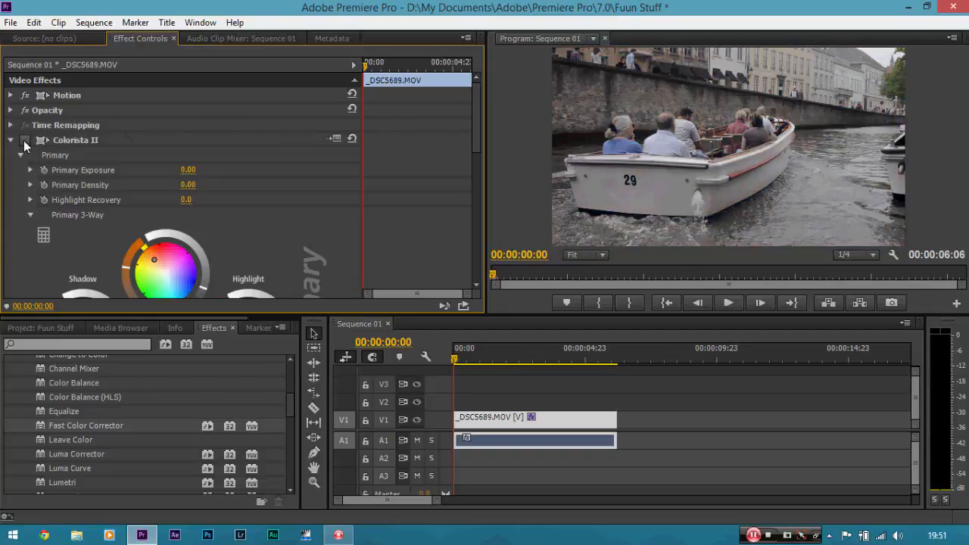
pyautogui.click(24, 143)
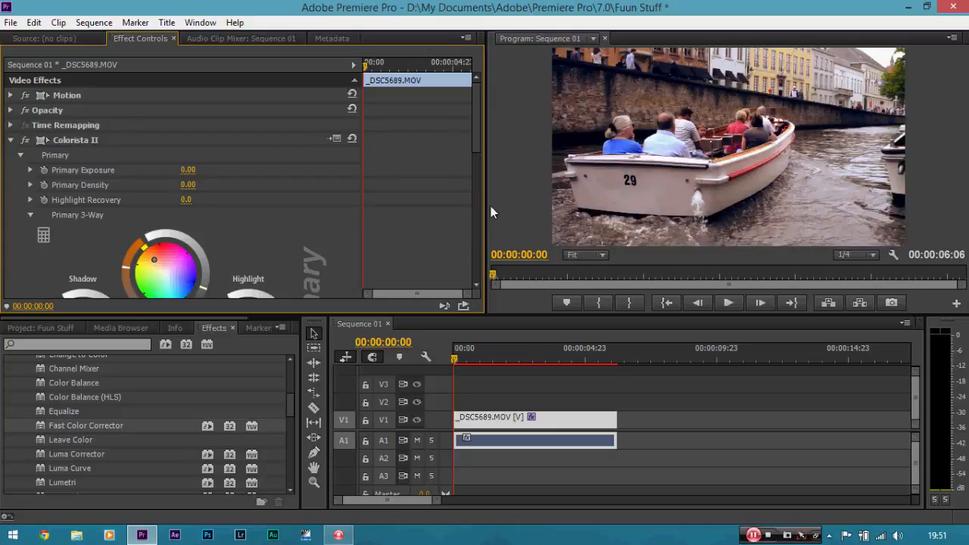
pyautogui.moveTo(479, 128); pyautogui.dragTo(481, 176)
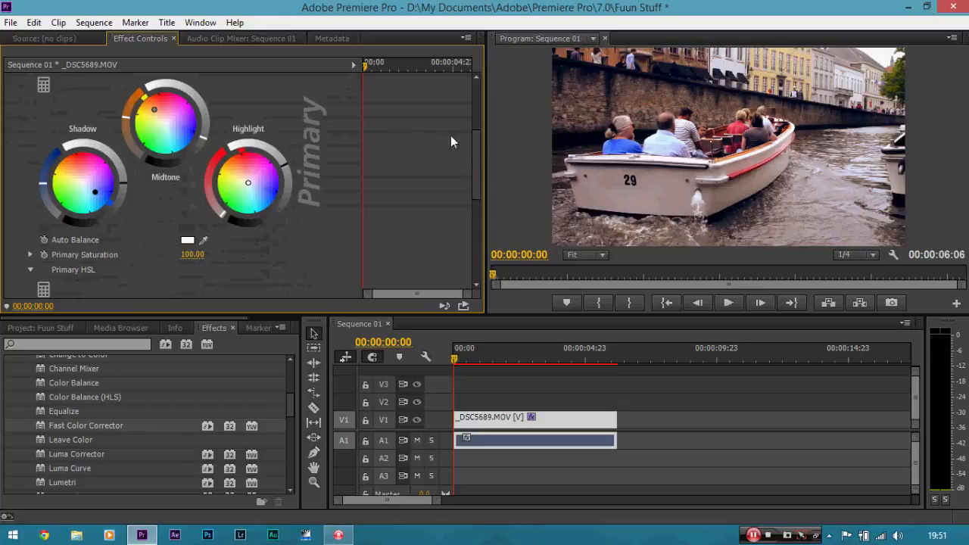
pyautogui.scroll(5, 451, 135)
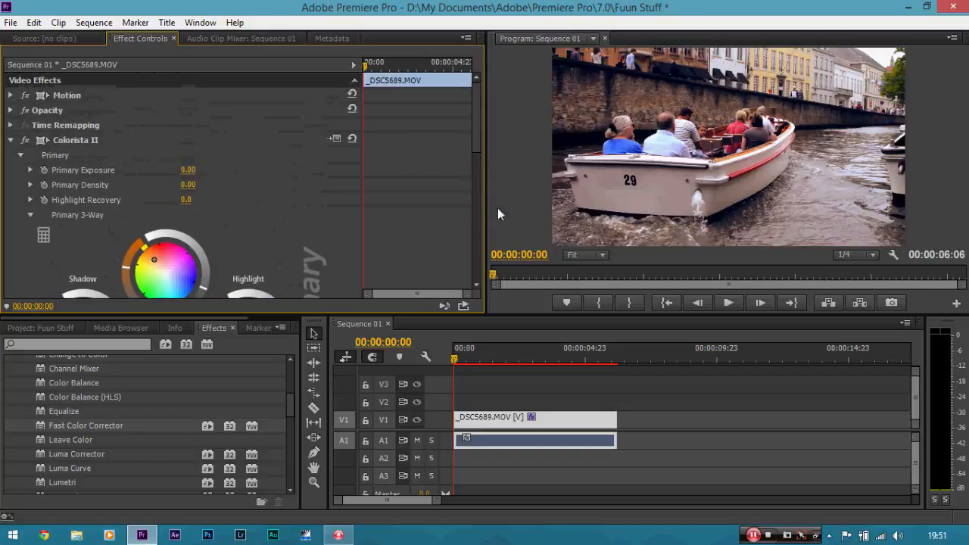
# Magnify the Program monitor to 150%, pan to the frame's left edge to inspect the graded shadows, and return to the Selection tool.
pyautogui.click(598, 256)
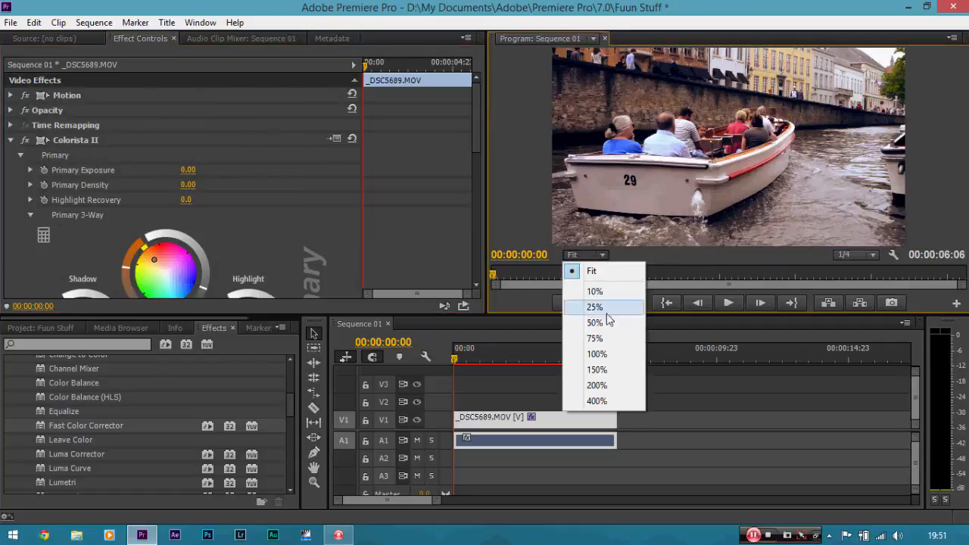
pyautogui.click(597, 369)
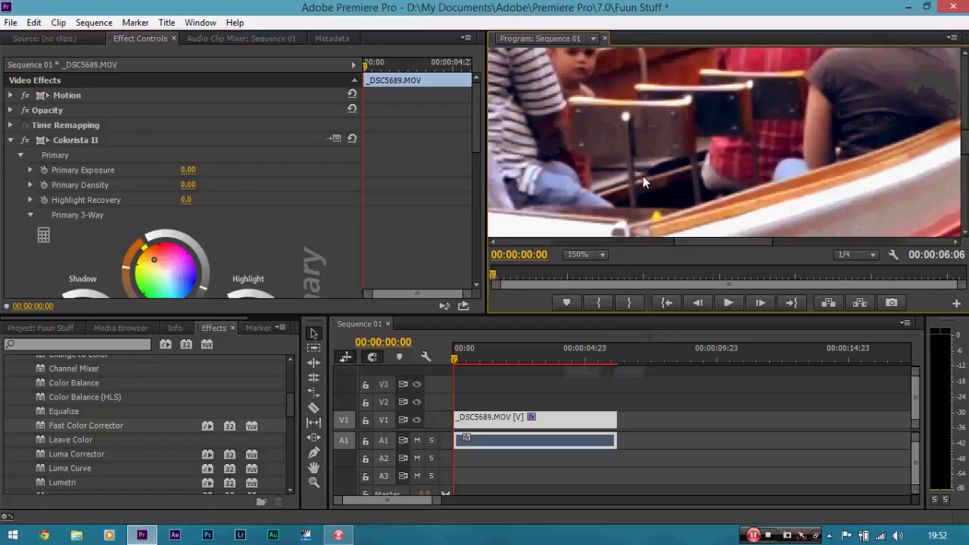
pyautogui.press('h')
pyautogui.moveTo(581, 160); pyautogui.dragTo(676, 123)
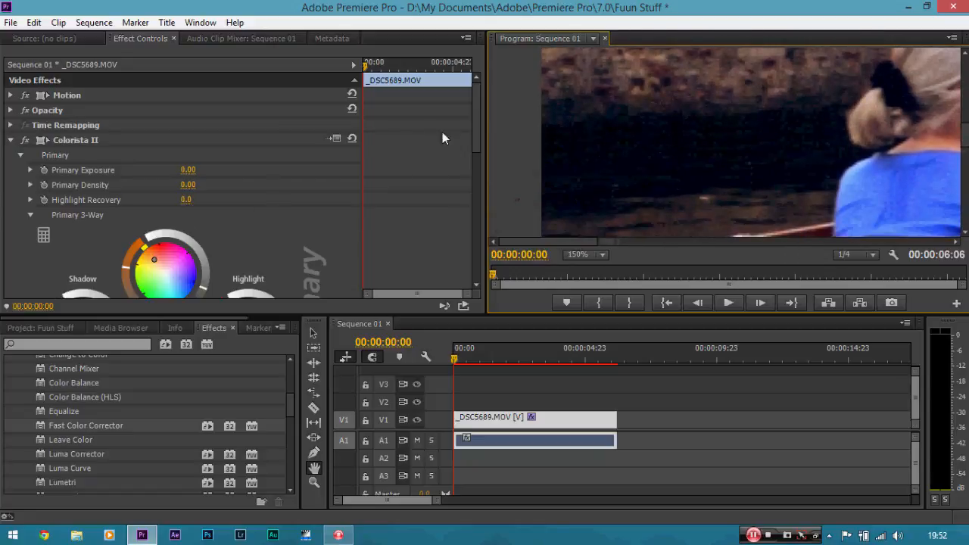
pyautogui.moveTo(478, 121)
pyautogui.mouseDown()
pyautogui.moveTo(476, 147)
pyautogui.moveTo(477, 114)
pyautogui.mouseUp()
pyautogui.click(315, 335)
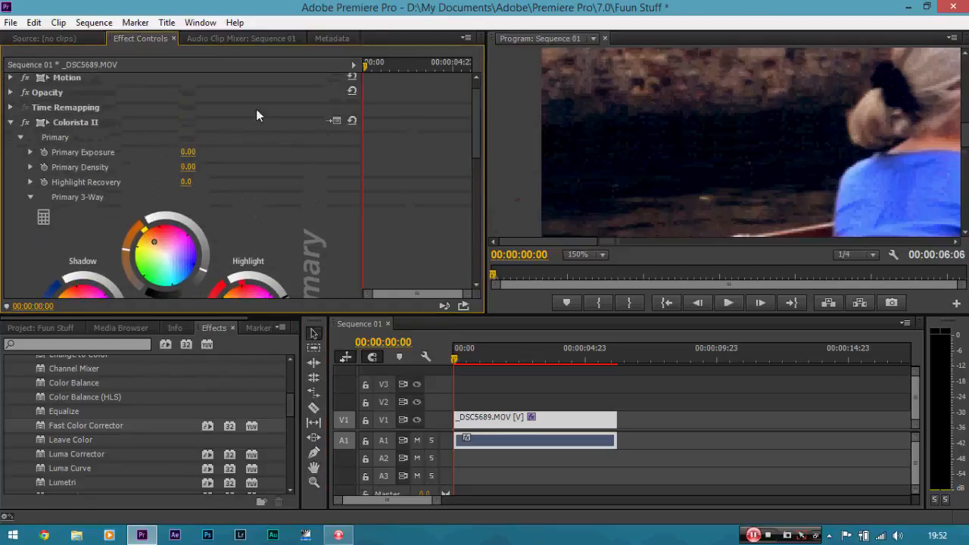
# Compare the magnified shadow area with Colorista II disabled and re-enabled, and review the Primary 3-Way wheels.
pyautogui.click(24, 122)
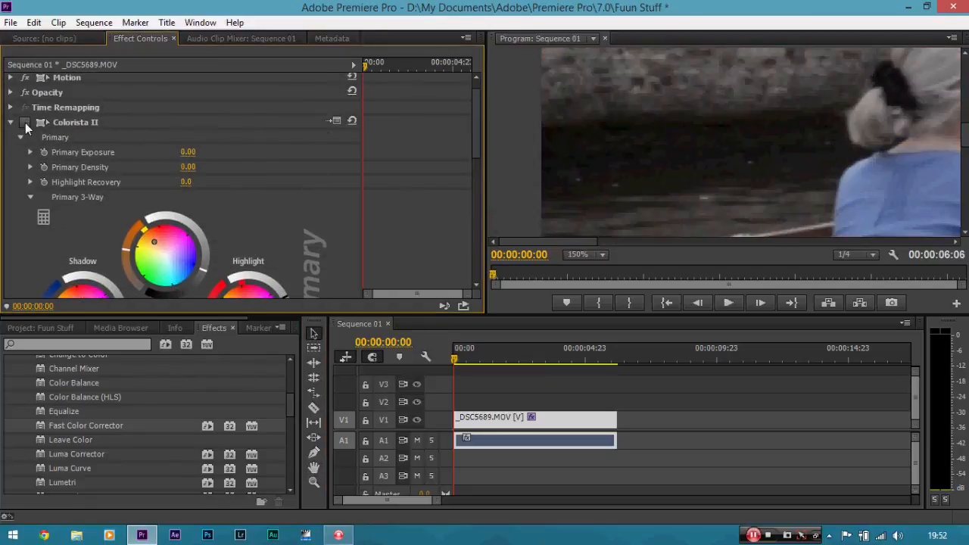
pyautogui.click(25, 122)
pyautogui.click(25, 122)
pyautogui.click(25, 122)
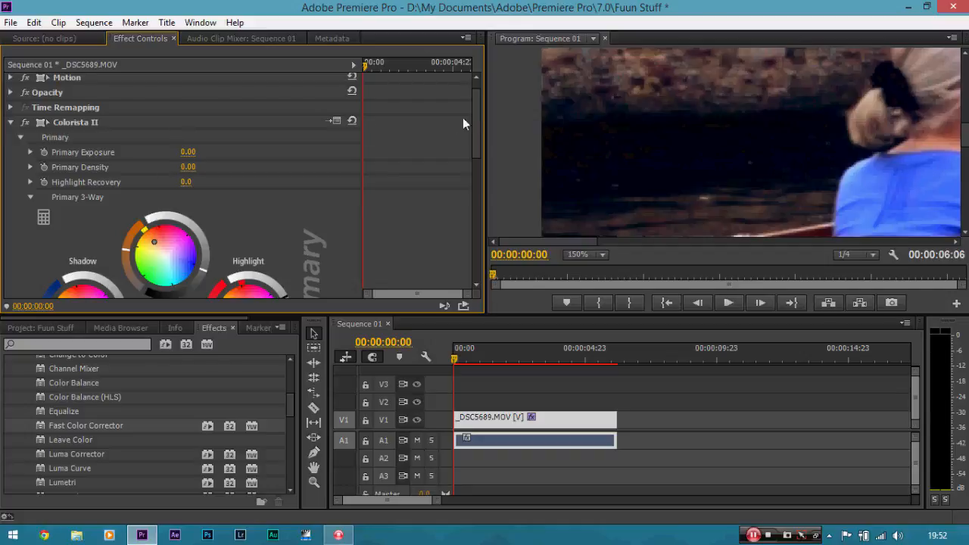
pyautogui.moveTo(477, 116); pyautogui.dragTo(461, 142)
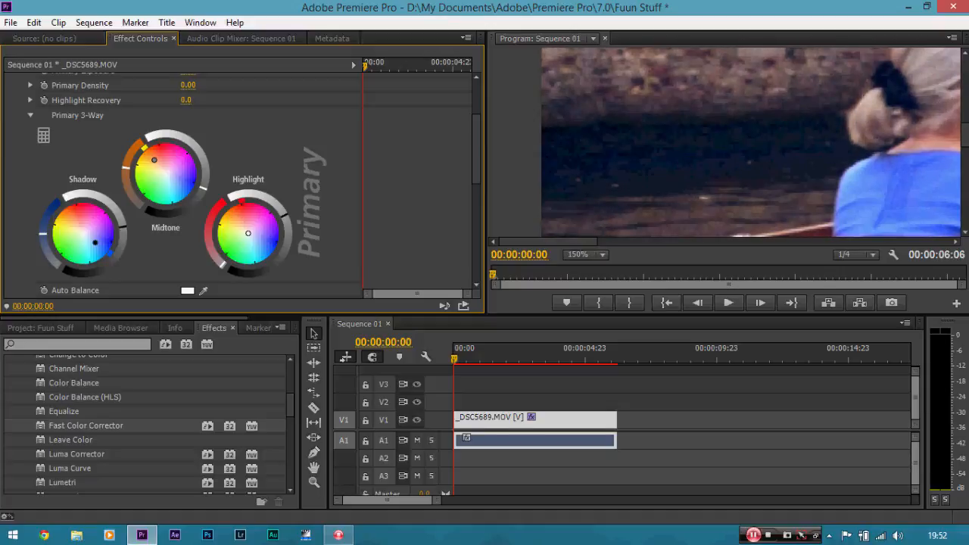
pyautogui.moveTo(477, 156); pyautogui.dragTo(477, 115)
# Fit the whole frame in the Program monitor, compare it with Colorista II off and on, and review the remaining Colorista II parameters.
pyautogui.click(25, 140)
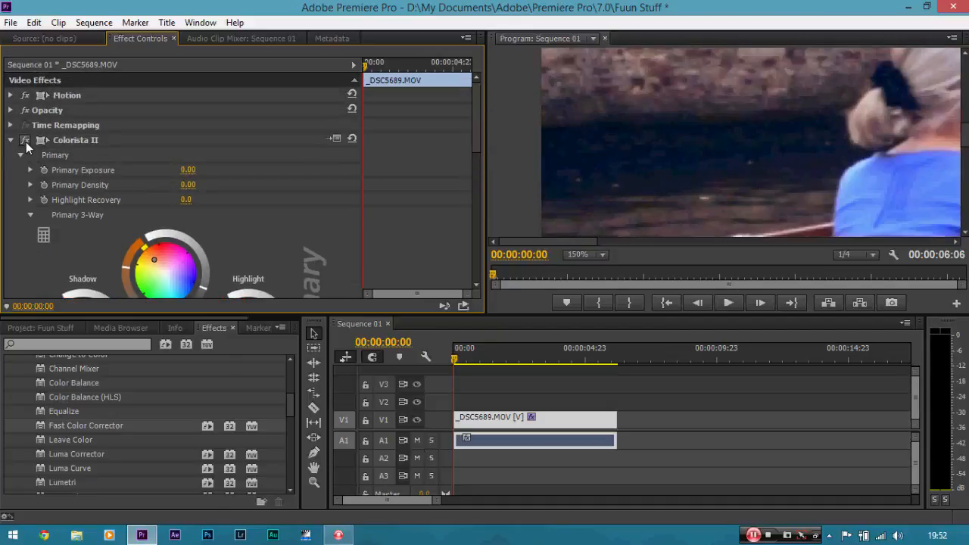
pyautogui.click(597, 255)
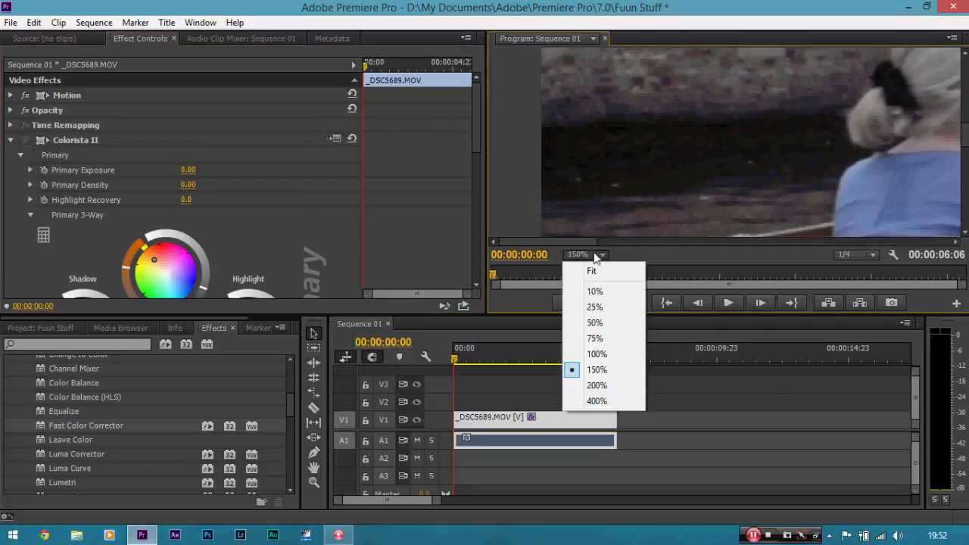
pyautogui.click(603, 272)
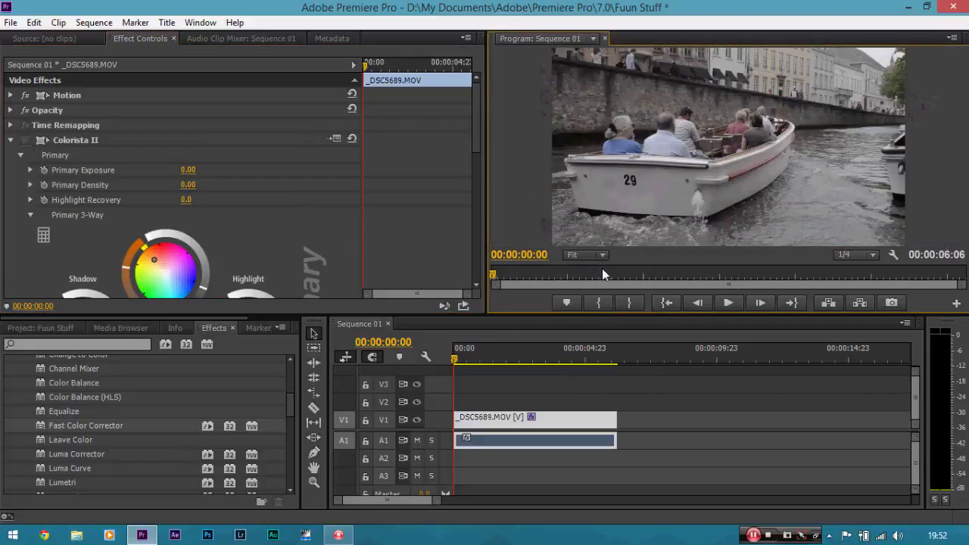
pyautogui.click(25, 140)
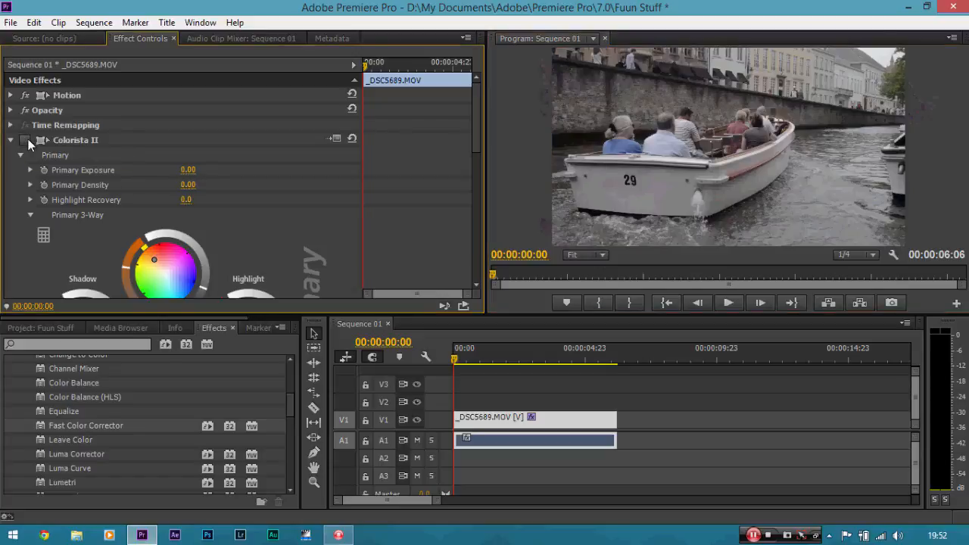
pyautogui.moveTo(478, 137); pyautogui.dragTo(476, 154)
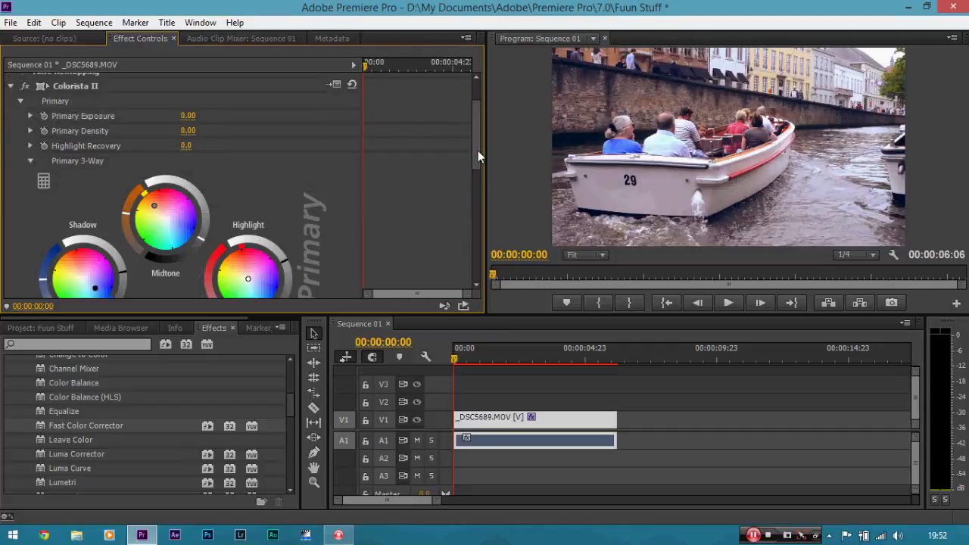
pyautogui.moveTo(477, 151); pyautogui.dragTo(470, 251)
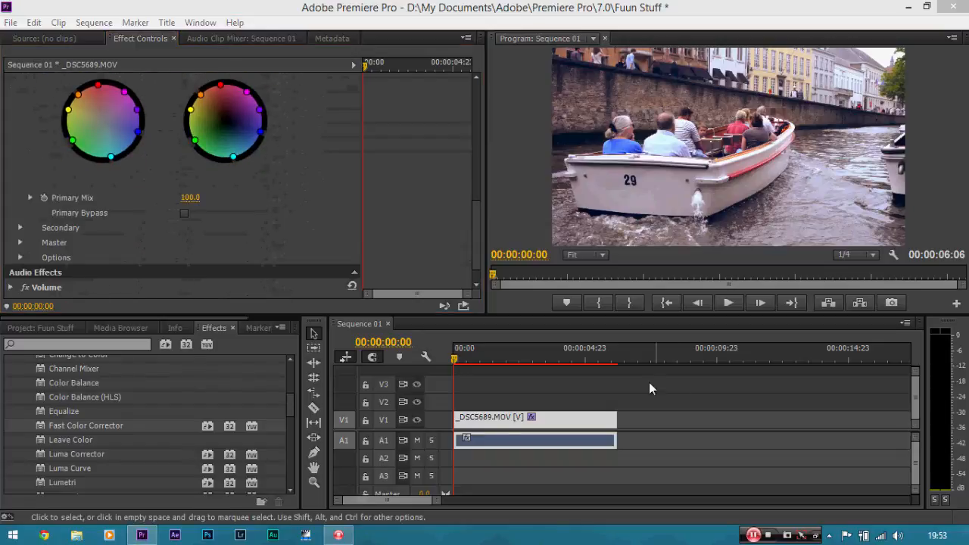
pyautogui.click(438, 195)
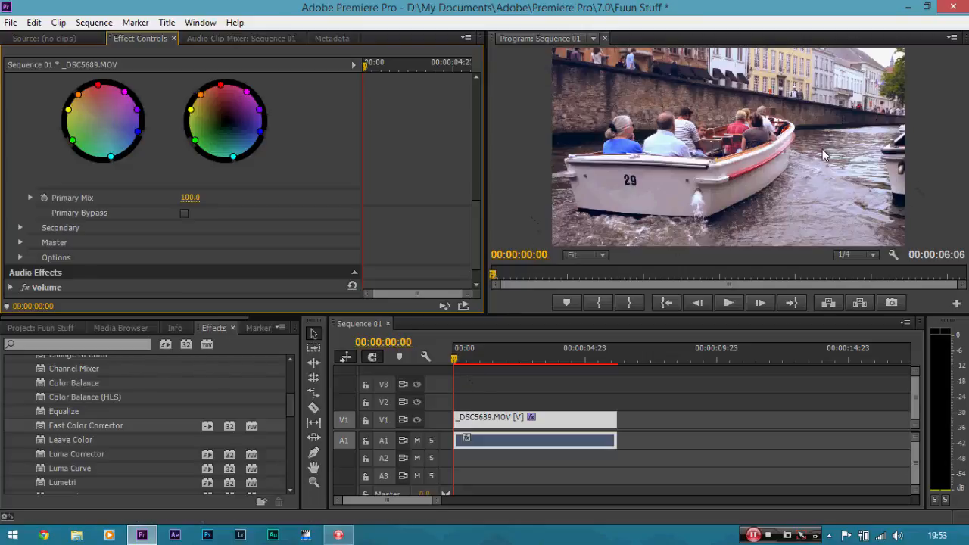
# Start a new sequence based on the Digital SLR preset DSLR 1080p24.
pyautogui.click(566, 424)
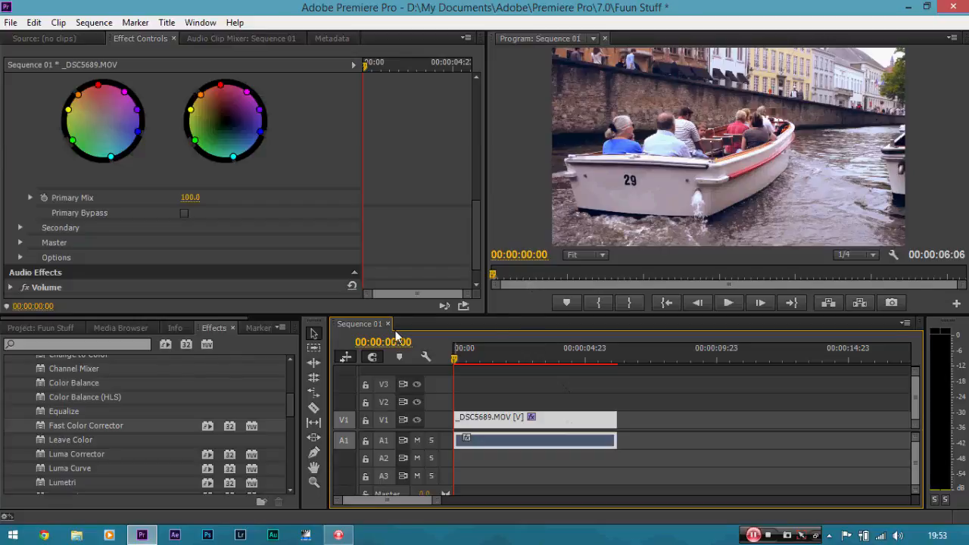
pyautogui.click(4, 25)
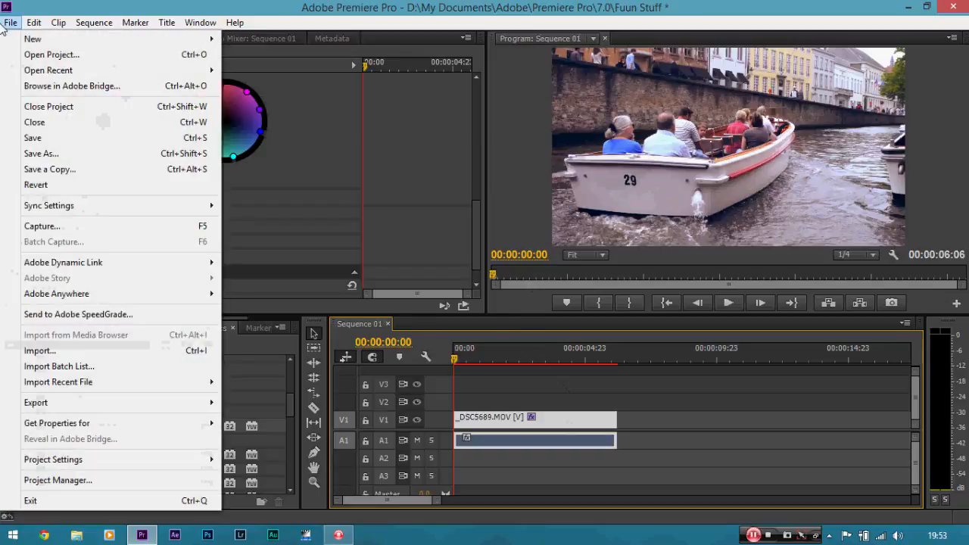
pyautogui.moveTo(30, 40)
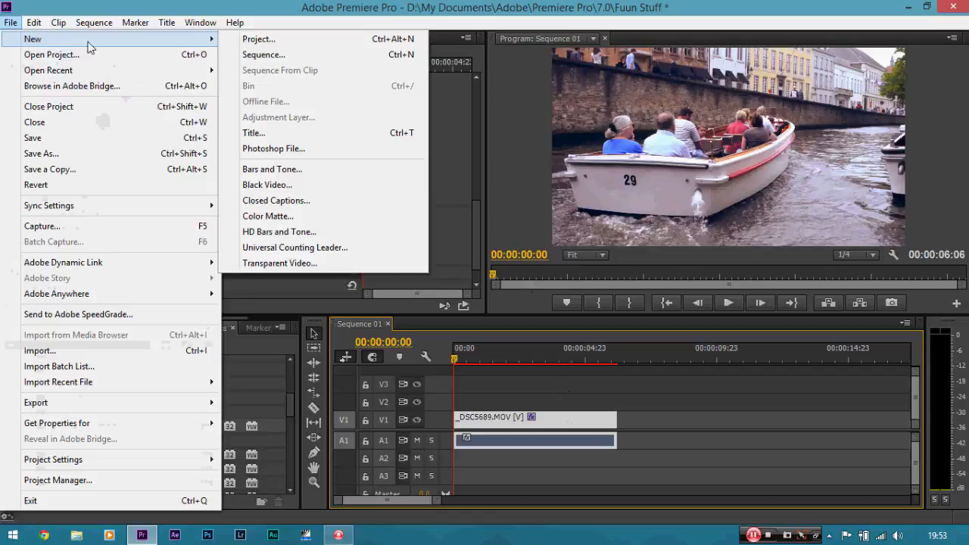
pyautogui.click(261, 55)
pyautogui.click(331, 159)
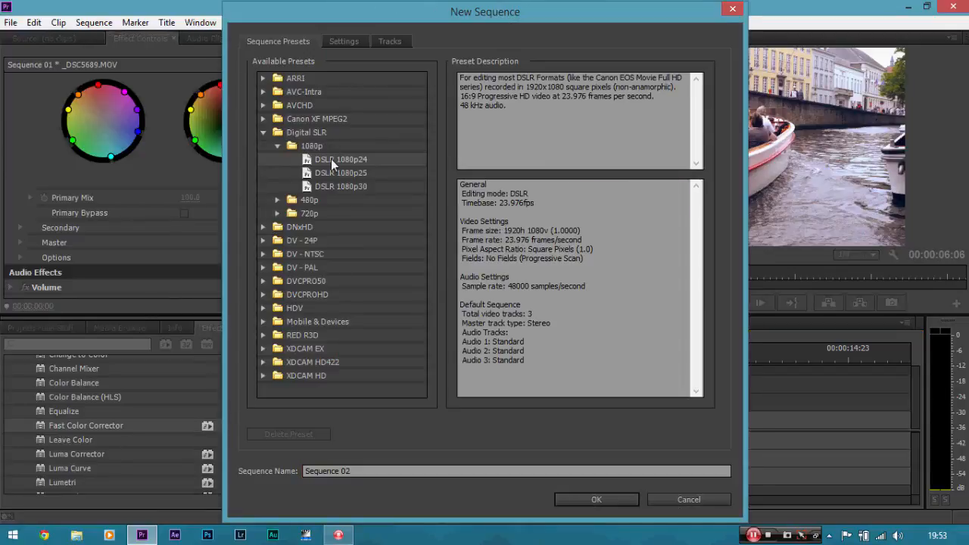
# Set the new sequence's vertical frame size to 800 and create it as Sequence 02.
pyautogui.click(341, 44)
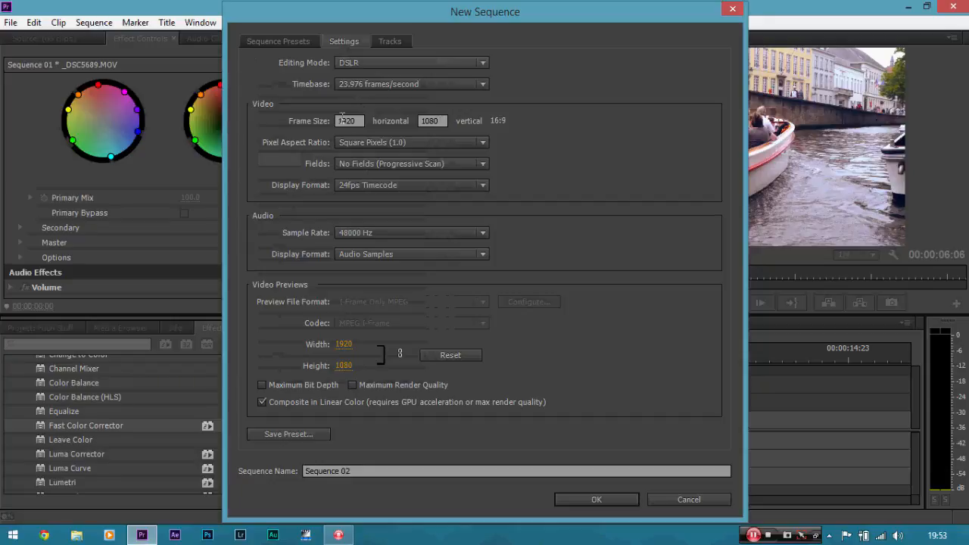
pyautogui.moveTo(443, 120); pyautogui.dragTo(416, 116)
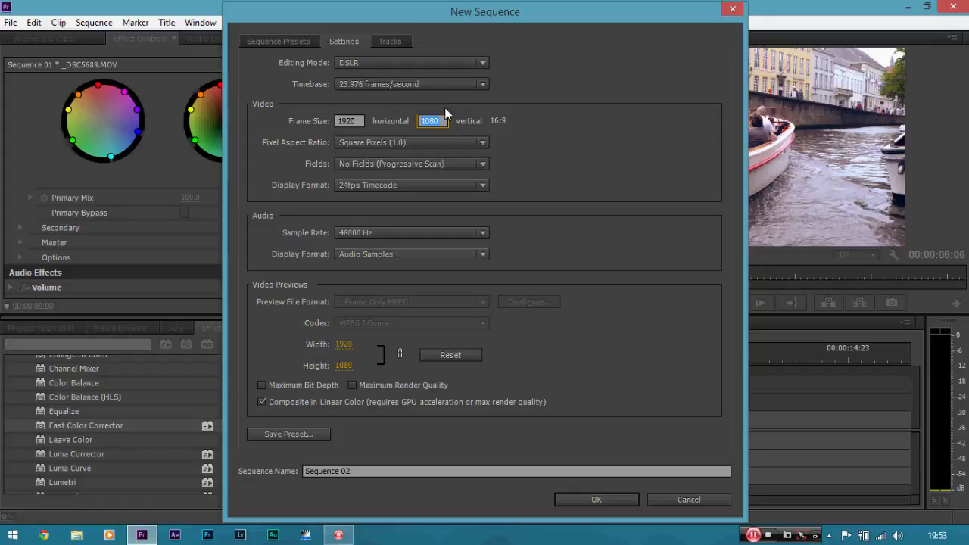
pyautogui.press('BackSpace')
pyautogui.write('800')
pyautogui.click(652, 123)
pyautogui.click(596, 499)
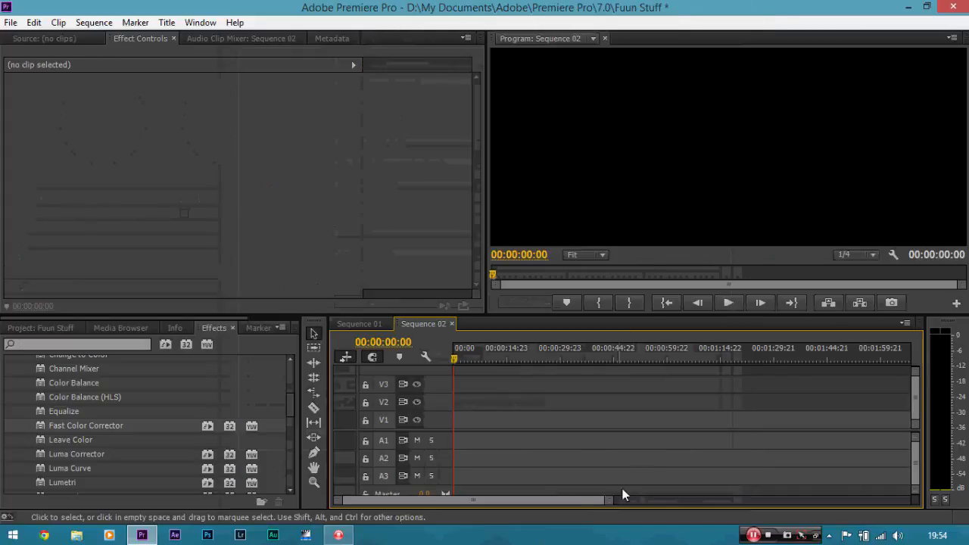
# Switch between Sequence 01 and Sequence 02 to compare their frame shapes in the Program monitor.
pyautogui.click(374, 323)
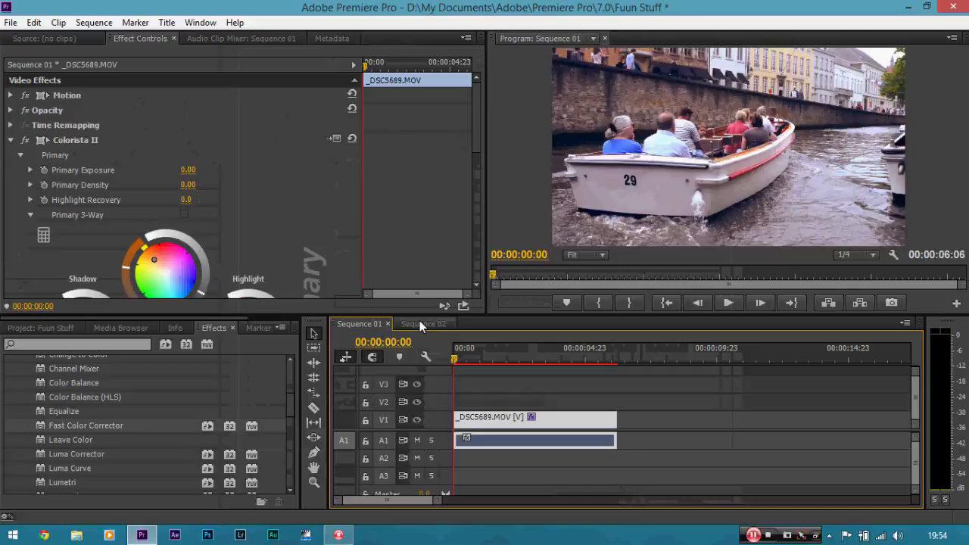
pyautogui.click(421, 323)
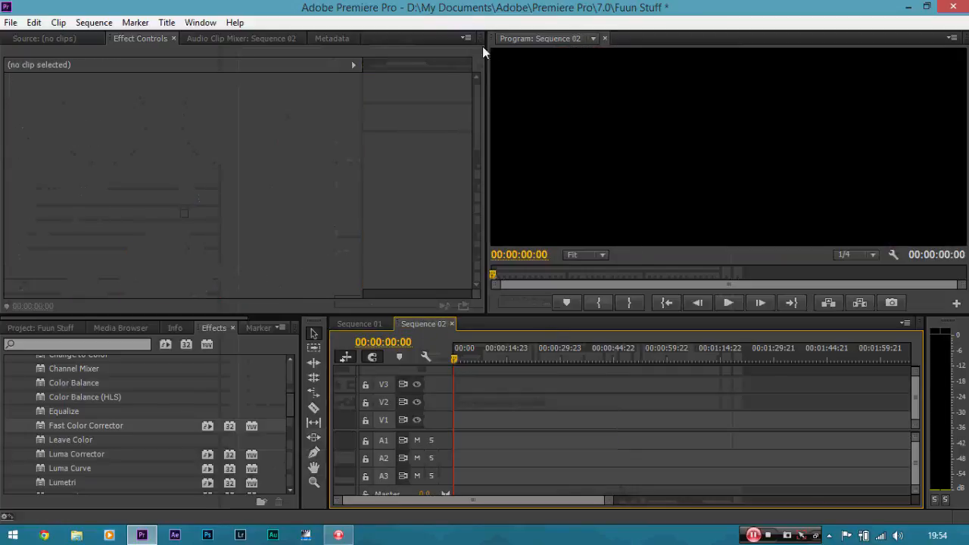
pyautogui.click(372, 325)
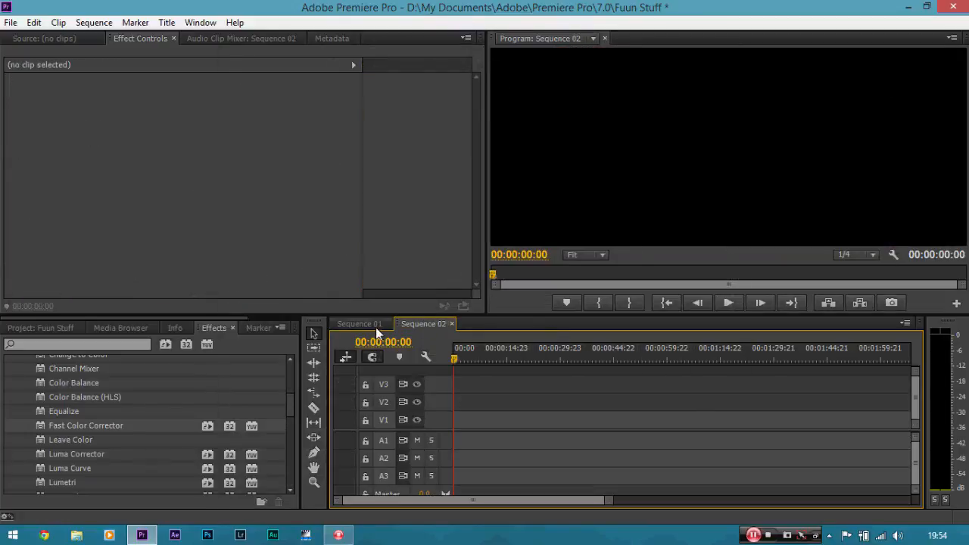
pyautogui.click(415, 323)
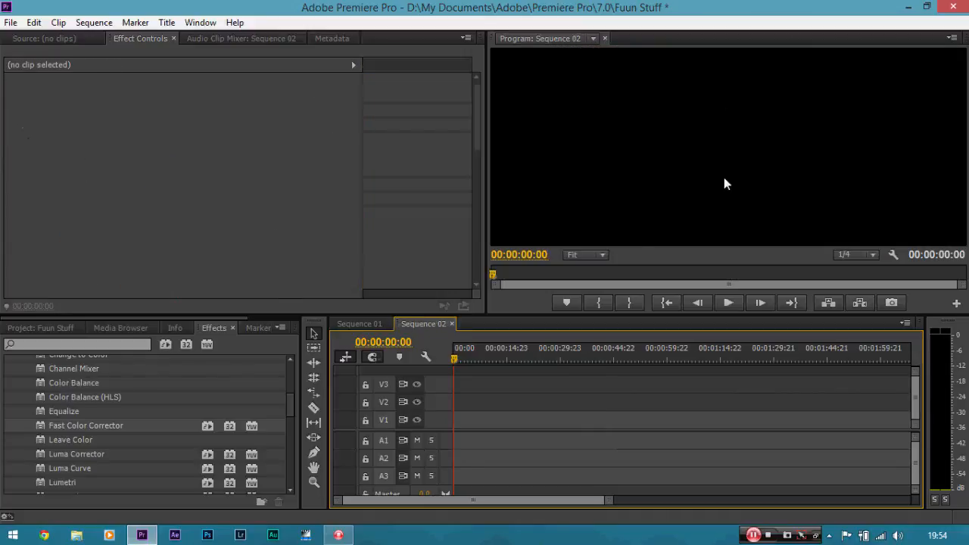
# Copy the graded _DSC5689.MOV clip from Sequence 01 and paste it at the start of Sequence 02.
pyautogui.click(370, 324)
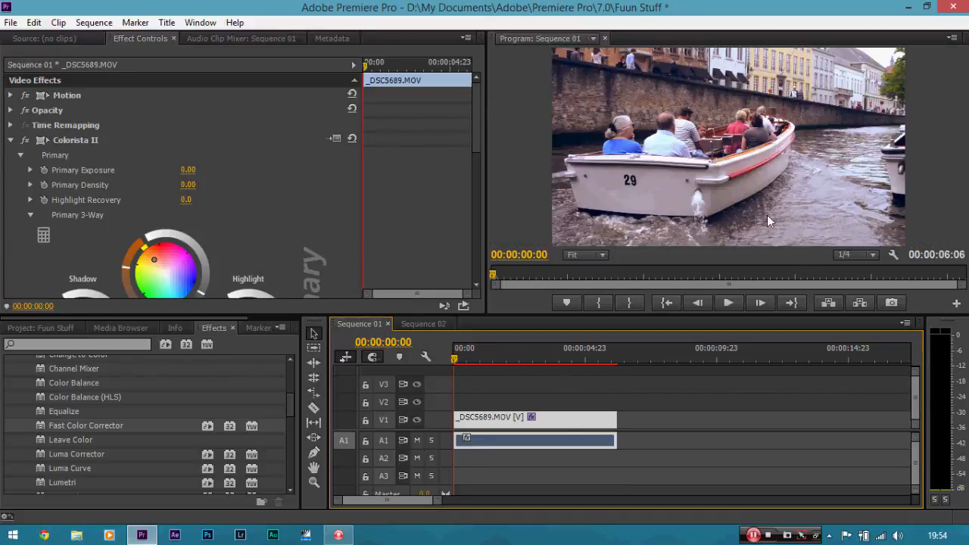
pyautogui.rightClick(584, 422)
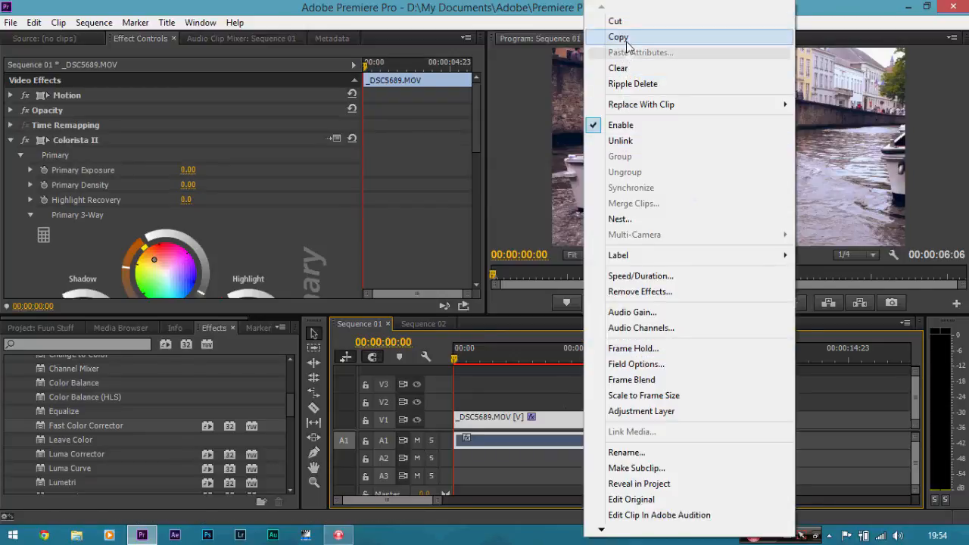
pyautogui.click(618, 36)
pyautogui.moveTo(477, 101)
pyautogui.mouseDown()
pyautogui.moveTo(469, 235)
pyautogui.moveTo(471, 103)
pyautogui.mouseUp()
pyautogui.click(440, 327)
pyautogui.press('Delete')
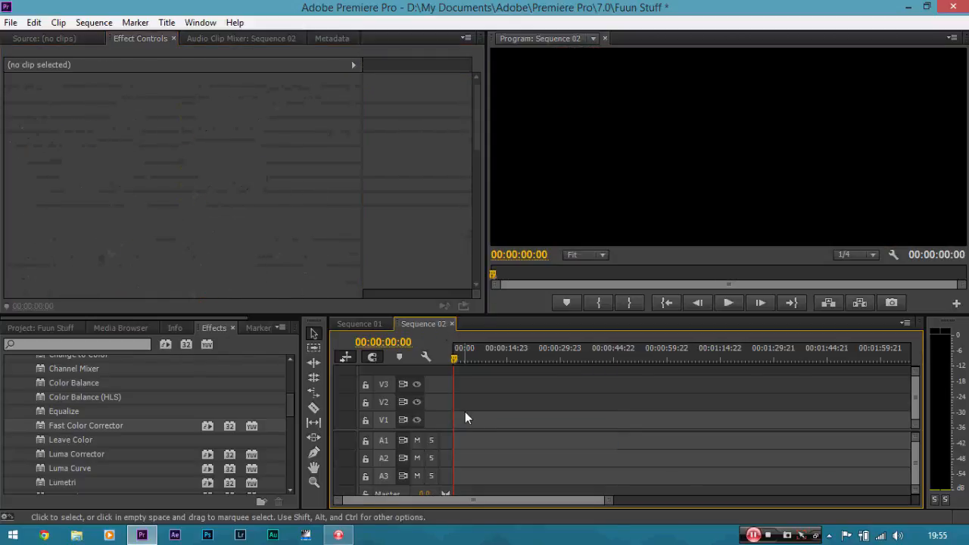
pyautogui.hotkey('ctrl', 'z')
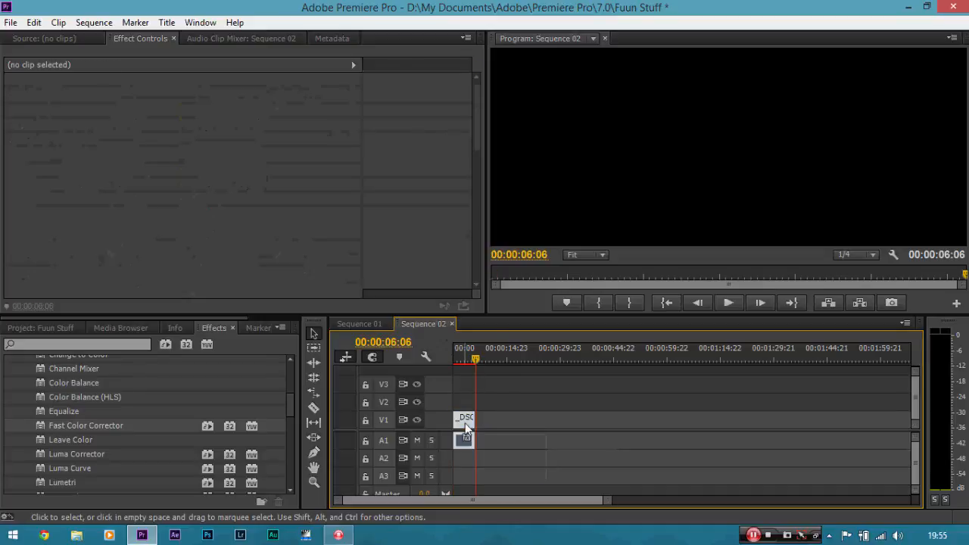
# Return the playhead to the start of Sequence 02, enlarge the timeline scale, and play the first second of the clip.
pyautogui.click(471, 352)
pyautogui.moveTo(472, 353); pyautogui.dragTo(454, 355)
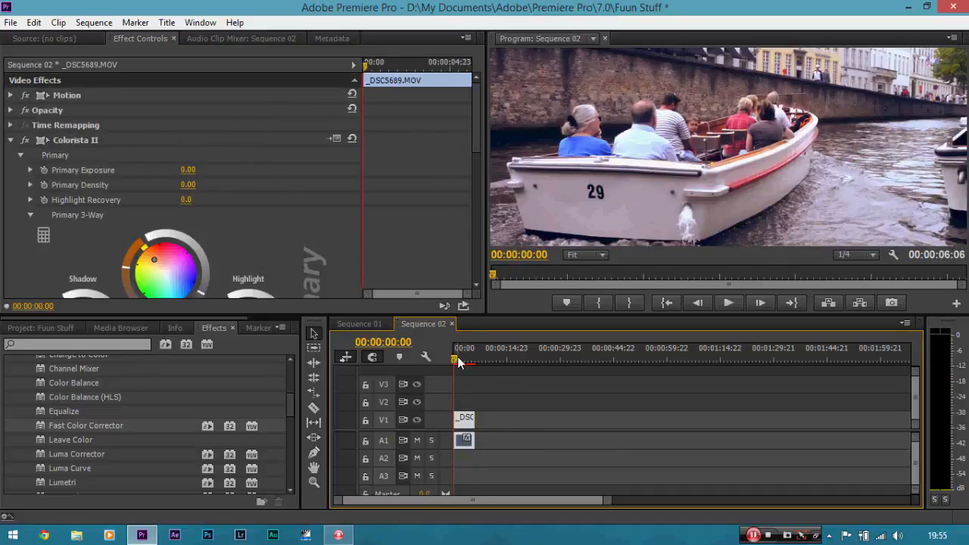
pyautogui.press('=')
pyautogui.press('=')
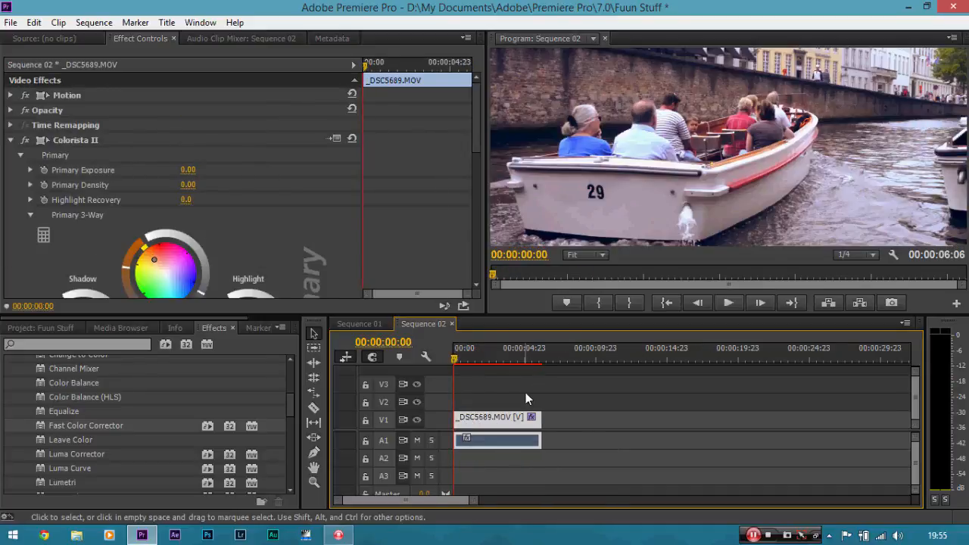
pyautogui.press('space')
pyautogui.press('space')
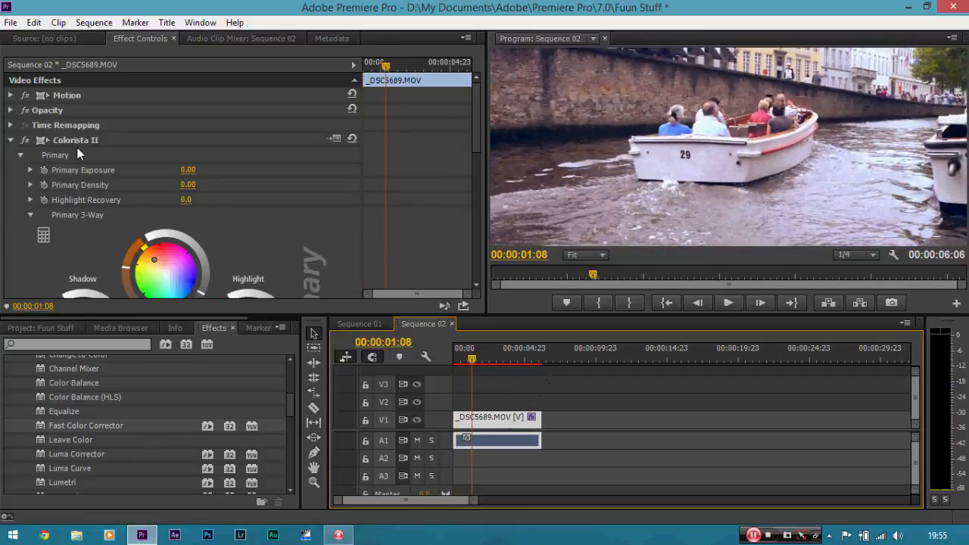
# Reframe the clip in Sequence 02 by setting its Motion vertical position to 513.
pyautogui.click(11, 96)
pyautogui.moveTo(227, 110); pyautogui.dragTo(287, 110)
pyautogui.click(516, 418)
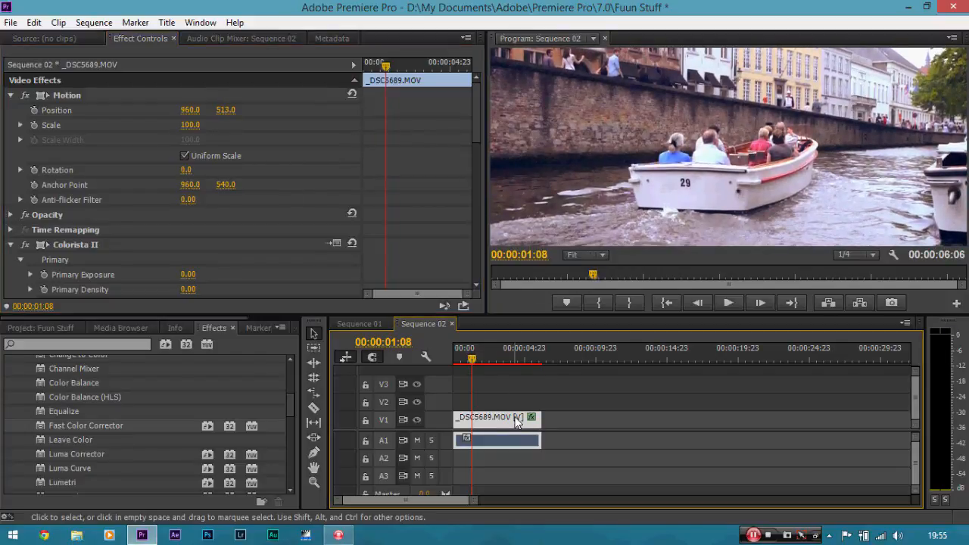
# Magnify the Program monitor to 150% and pan to the number on the boat's hull to inspect the sharpness.
pyautogui.click(603, 255)
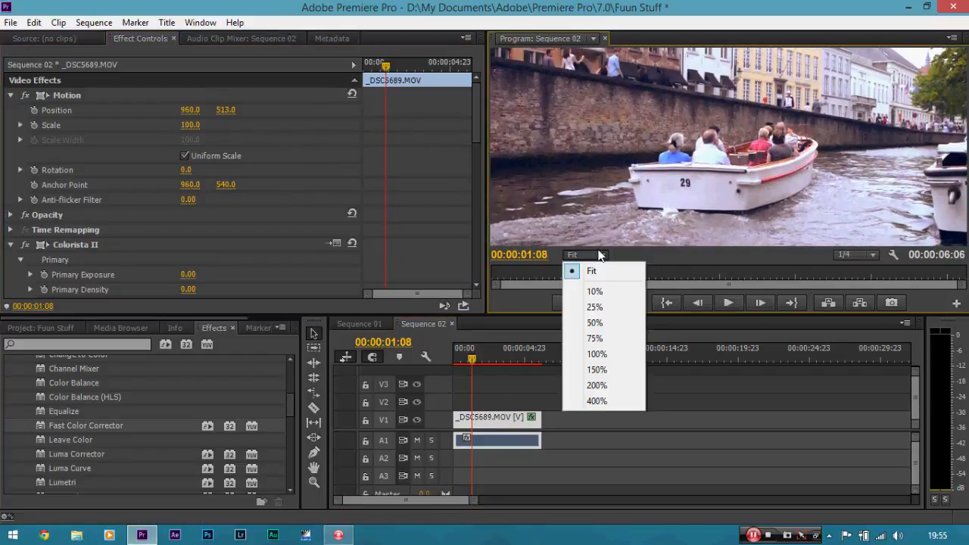
pyautogui.click(605, 369)
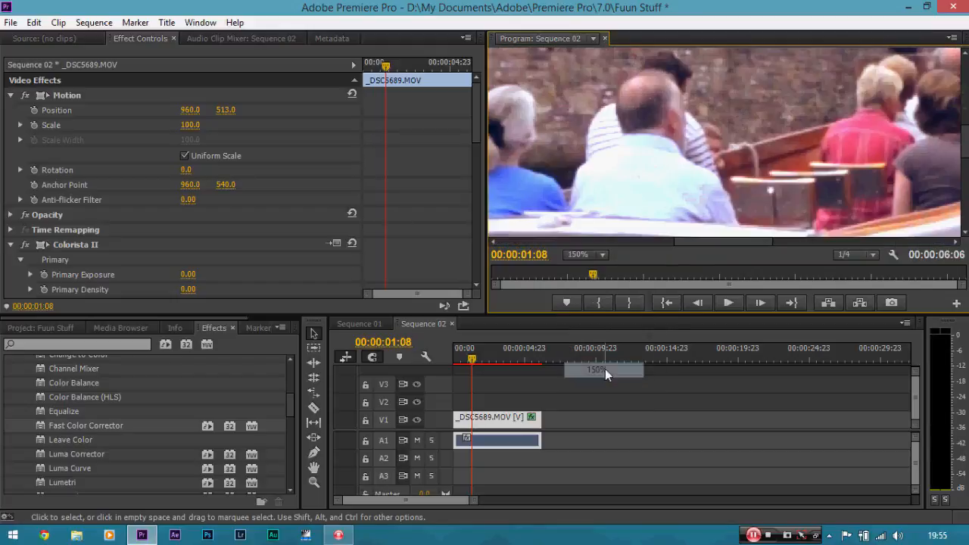
pyautogui.press('h')
pyautogui.moveTo(711, 198); pyautogui.dragTo(851, 93)
pyautogui.moveTo(733, 170); pyautogui.dragTo(743, 141)
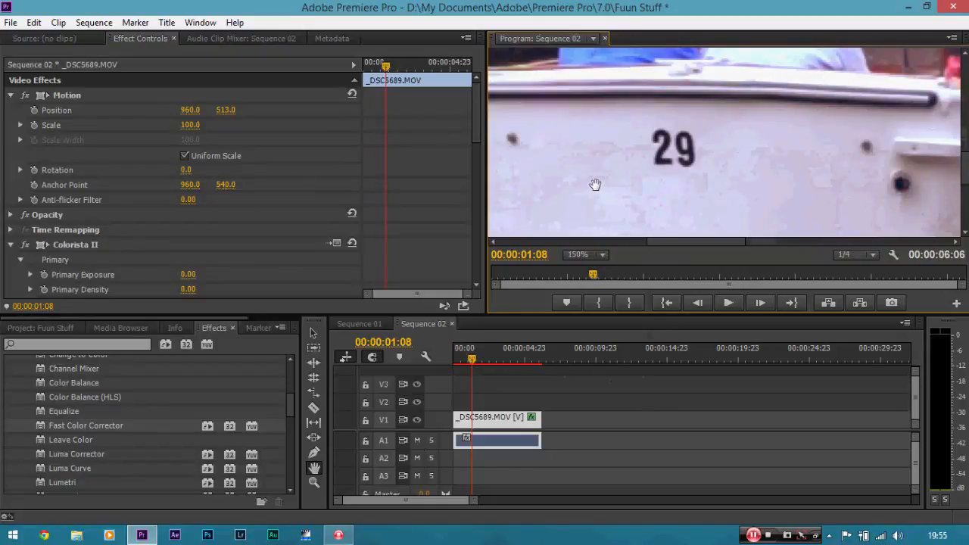
# Find the Sharpen video effect by searching for "shar" and apply it to the _DSC5689.MOV clip in Sequence 02.
pyautogui.click(115, 345)
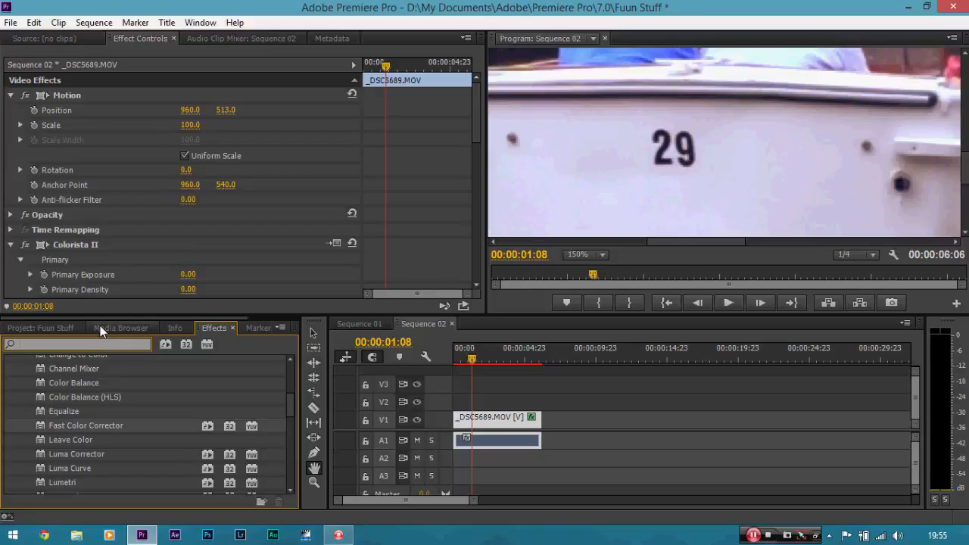
pyautogui.write('s')
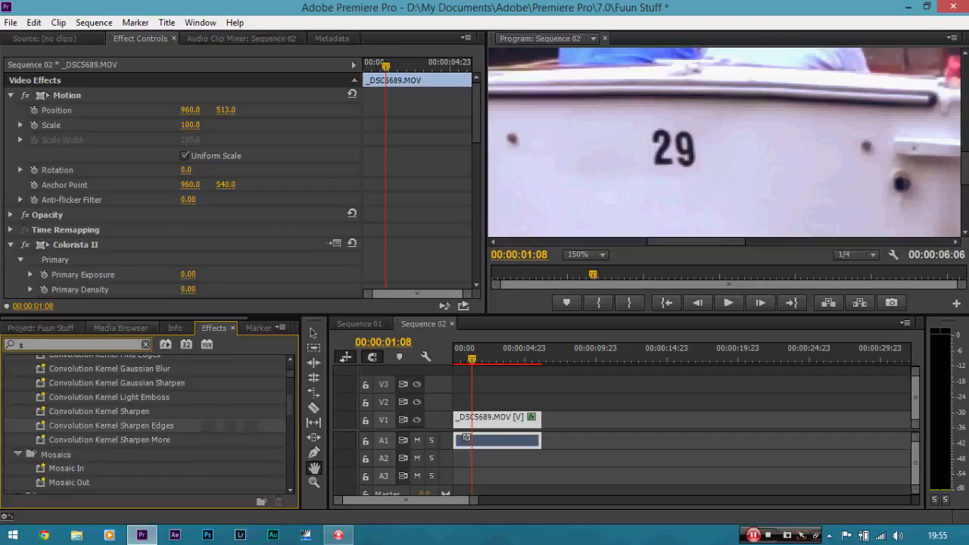
pyautogui.write('har')
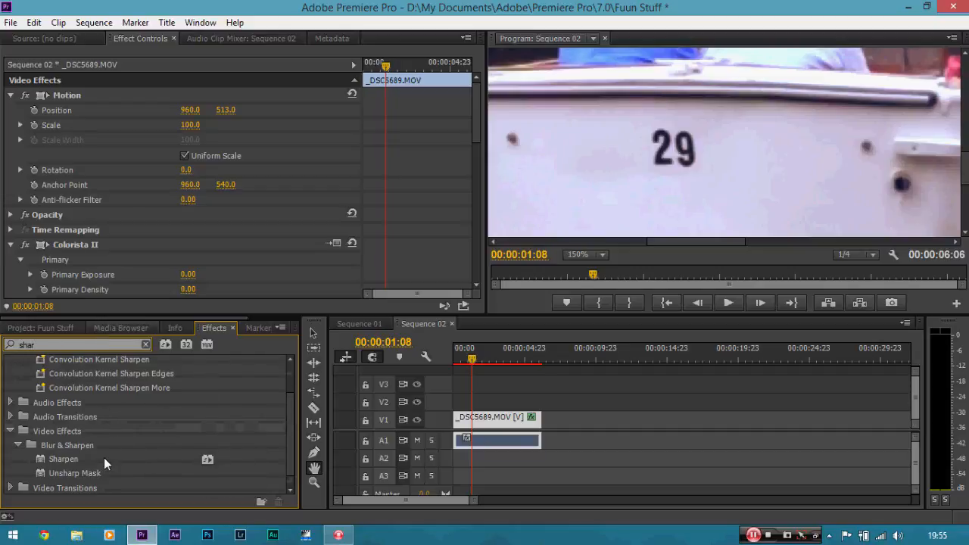
pyautogui.click(70, 459)
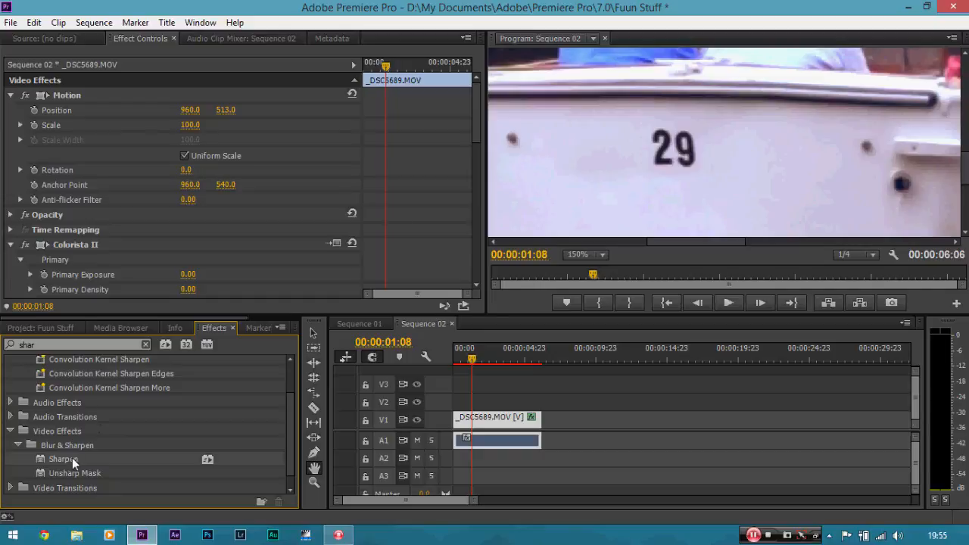
pyautogui.moveTo(72, 458); pyautogui.dragTo(479, 418)
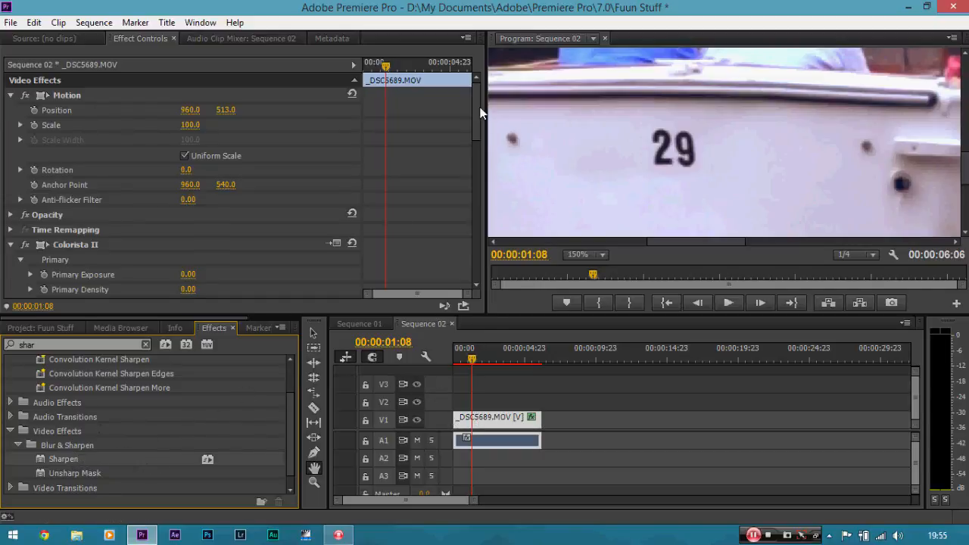
# Set the Sharpen Amount of the clip's Sharpen effect to 20.
pyautogui.moveTo(476, 98); pyautogui.dragTo(469, 264)
pyautogui.click(183, 230)
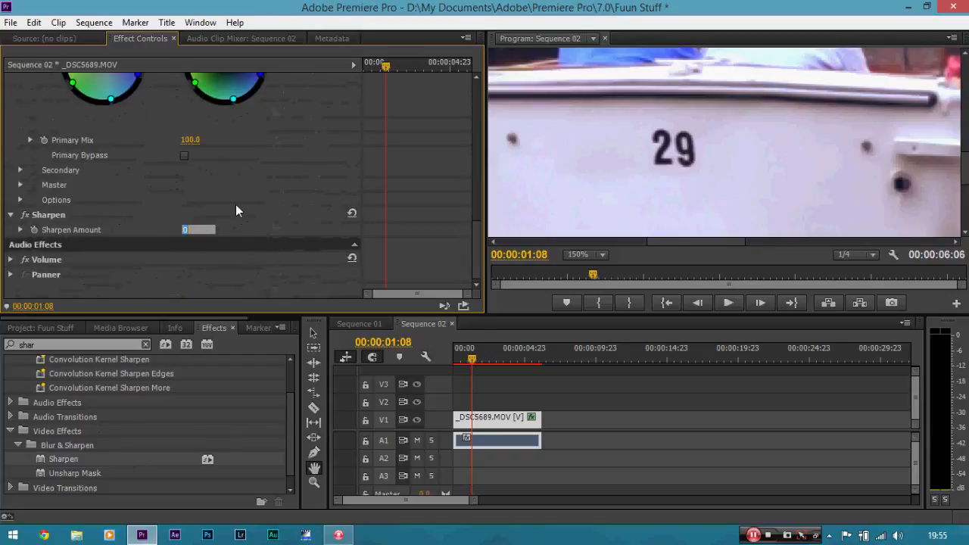
pyautogui.click(235, 206)
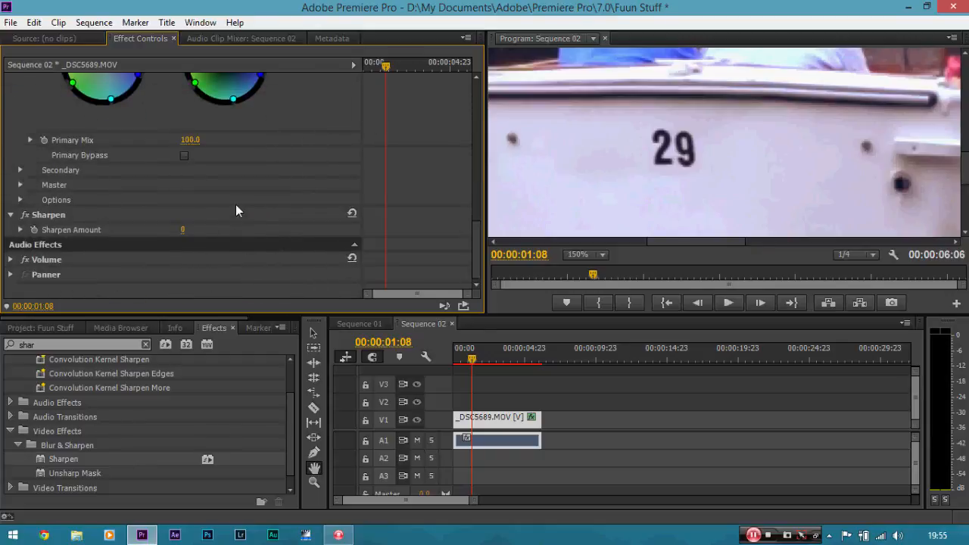
pyautogui.click(184, 231)
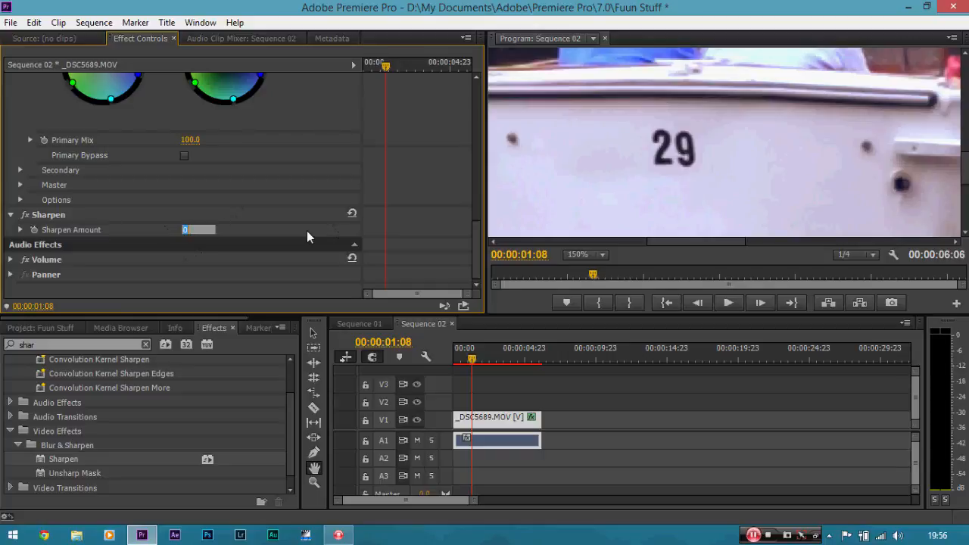
pyautogui.write('20')
pyautogui.press('Return')
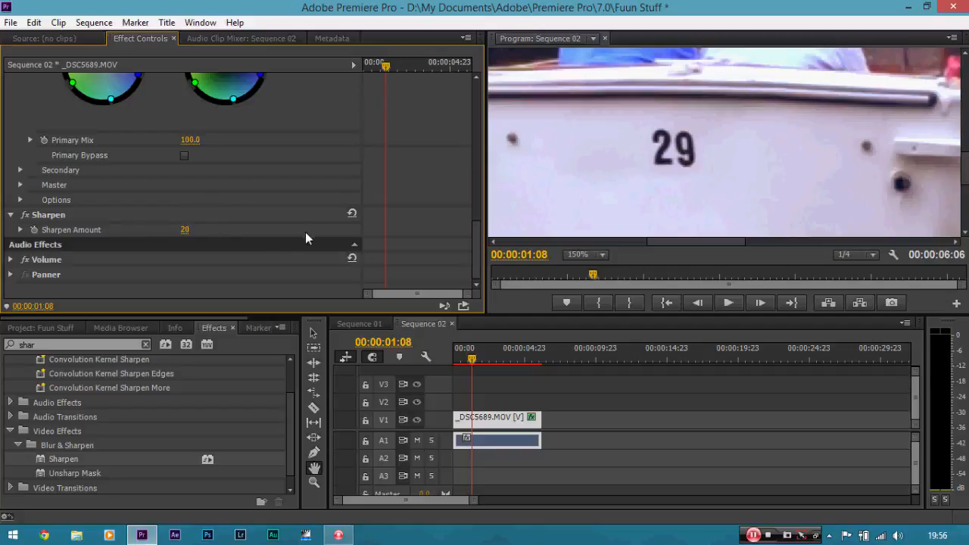
# Switch Sharpen and Colorista II off and back on, one at a time, to compare the image with and without each effect.
pyautogui.click(29, 216)
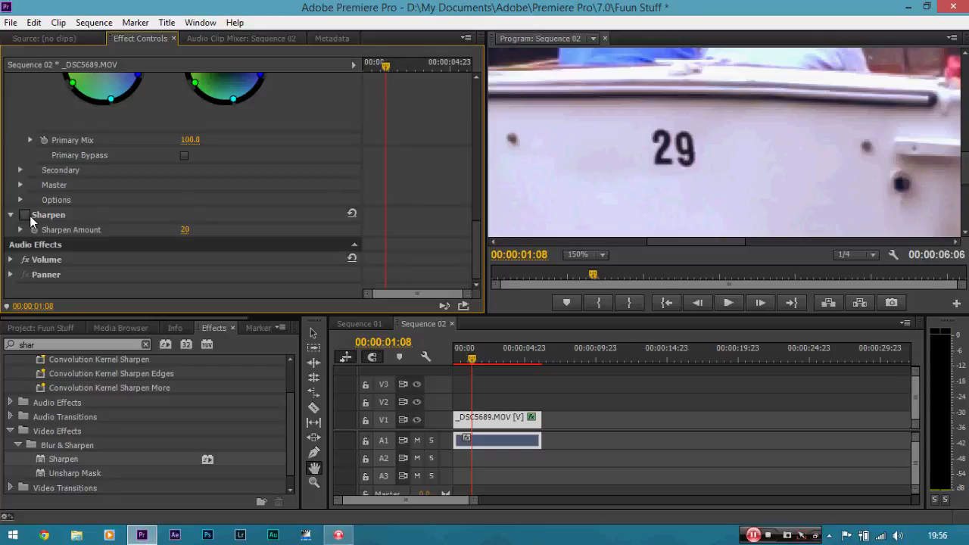
pyautogui.click(28, 216)
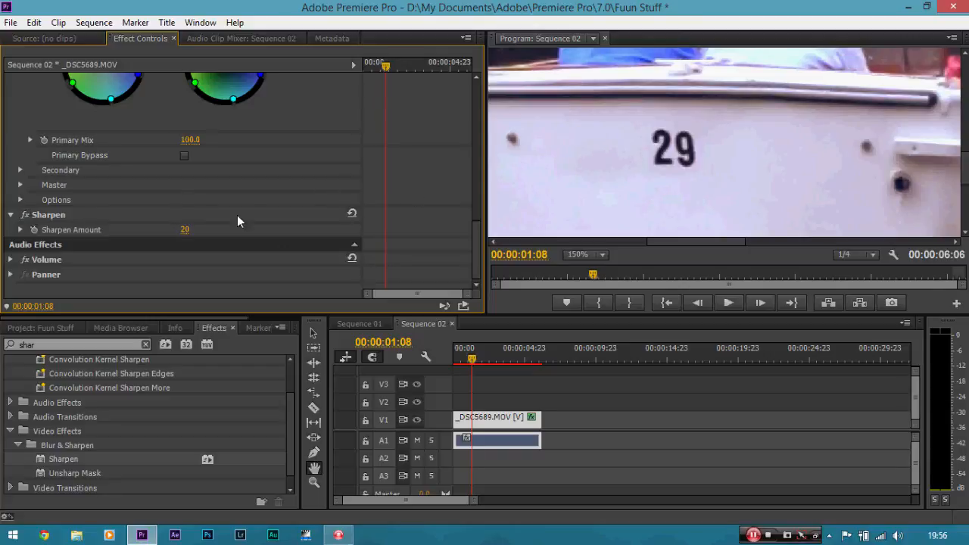
pyautogui.moveTo(473, 242); pyautogui.dragTo(480, 204)
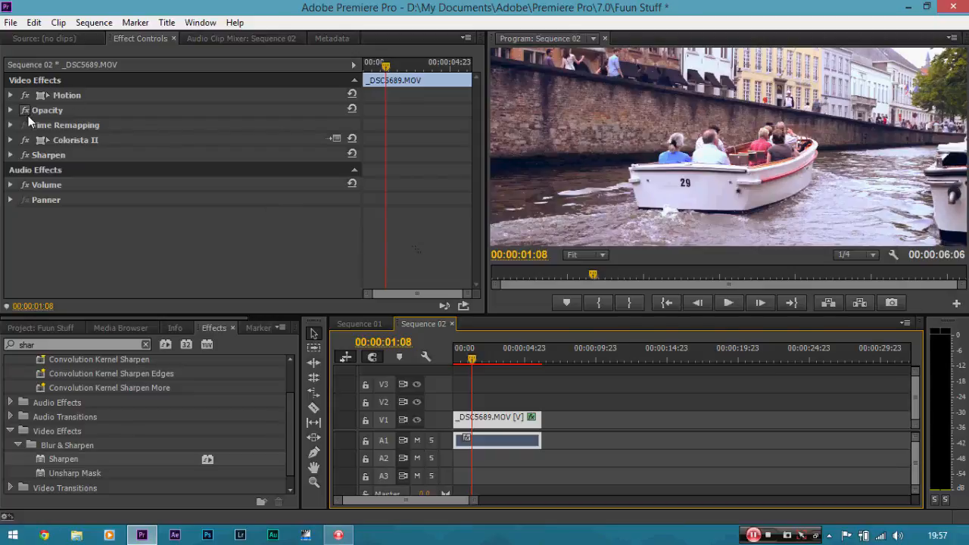
pyautogui.click(27, 141)
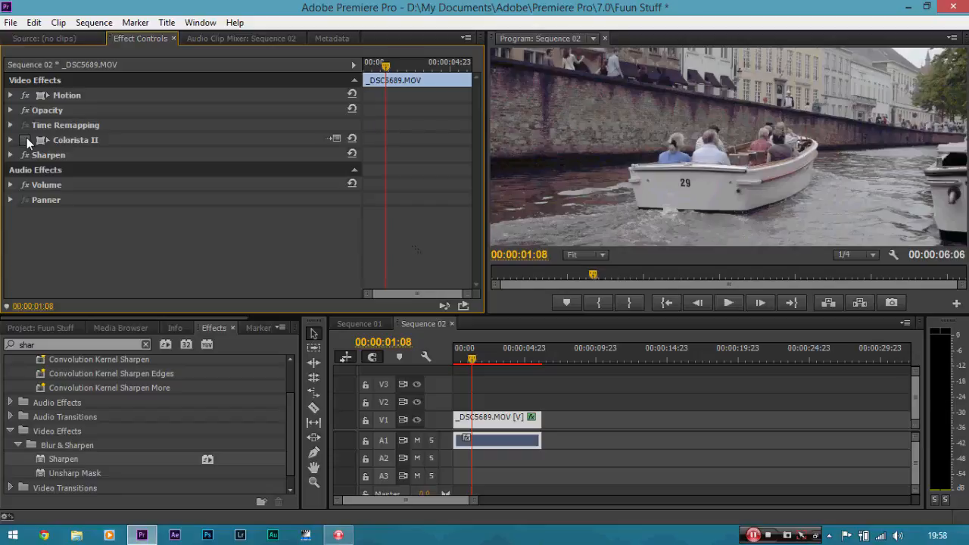
pyautogui.click(27, 140)
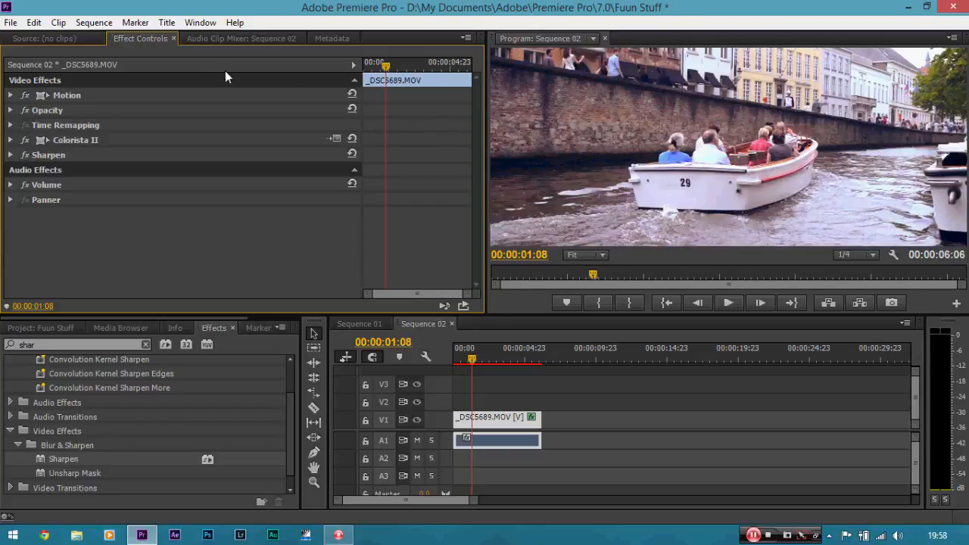
# Make the Sequence 02 timeline active and open the media export settings for it.
pyautogui.click(4, 23)
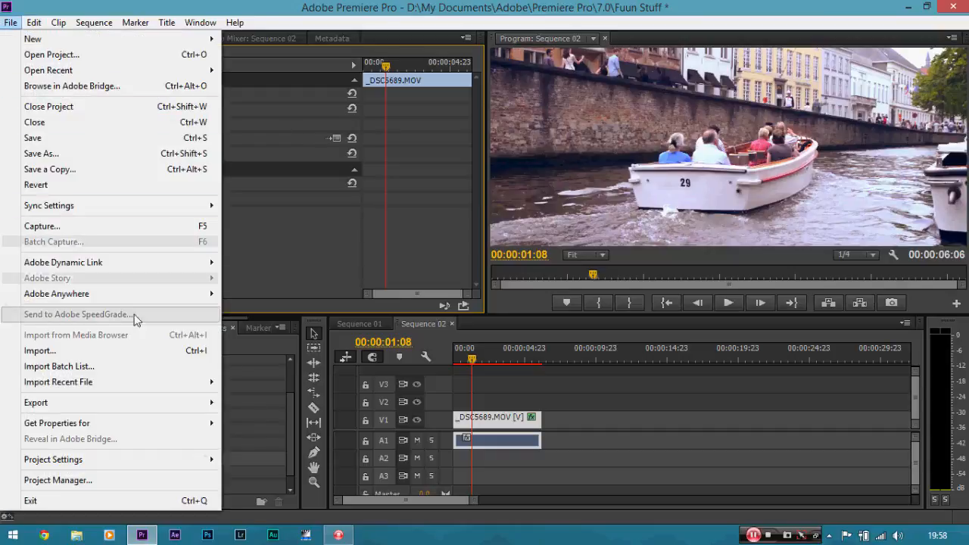
pyautogui.moveTo(104, 407)
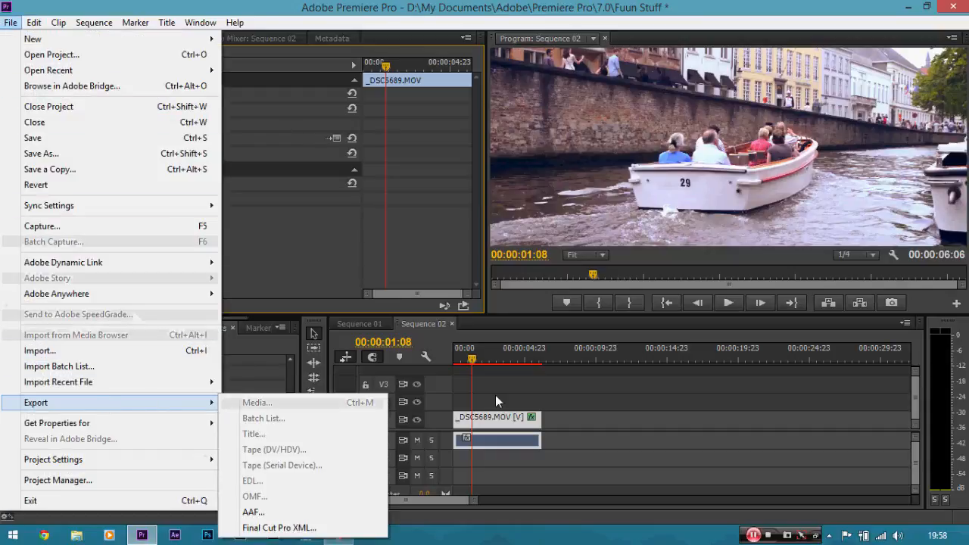
pyautogui.click(484, 421)
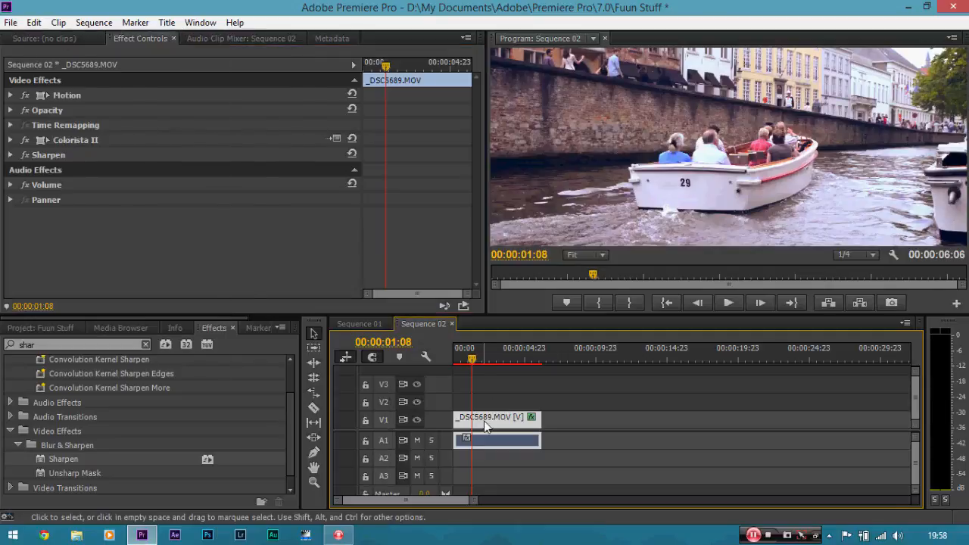
pyautogui.click(10, 23)
pyautogui.moveTo(134, 408)
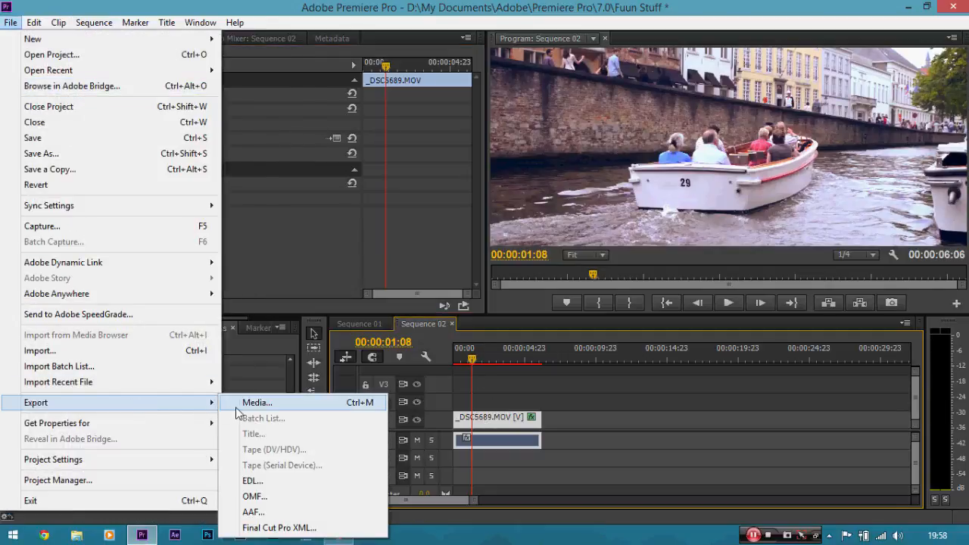
pyautogui.click(246, 403)
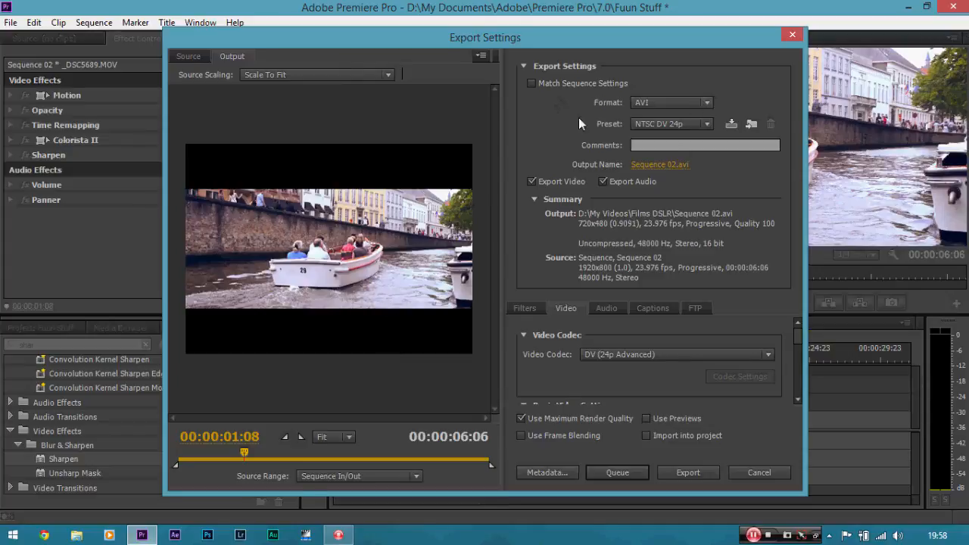
# Set the export format to H.264 with the Match Source - High bitrate preset.
pyautogui.click(671, 102)
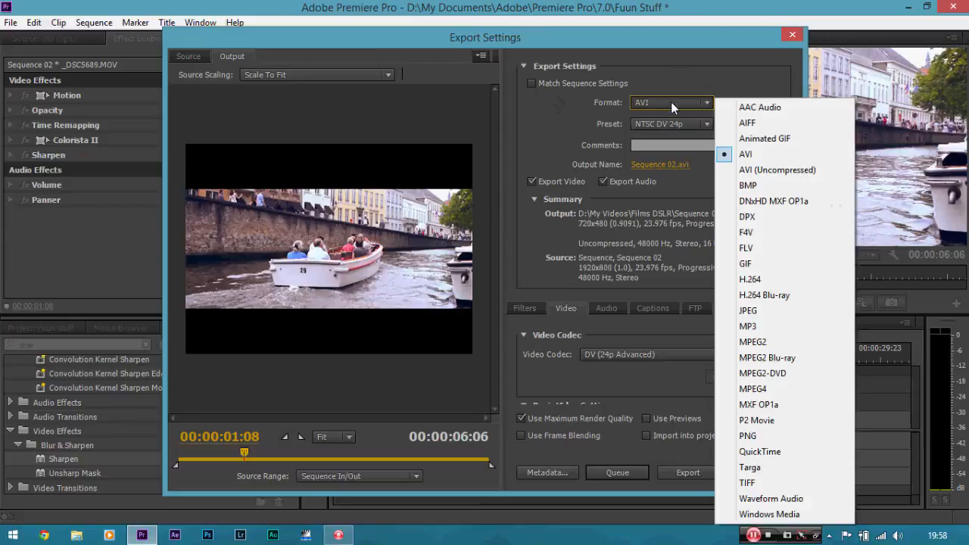
pyautogui.click(761, 279)
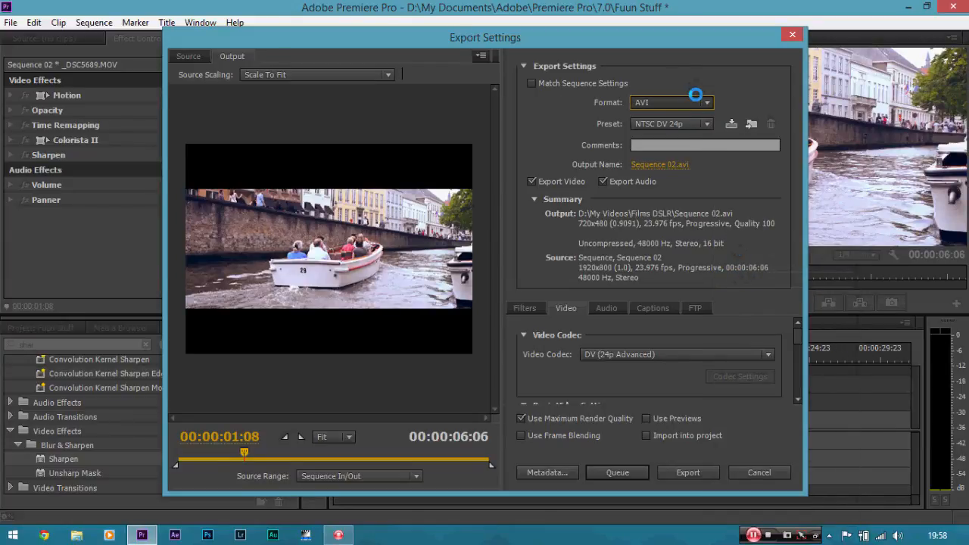
pyautogui.press('Escape')
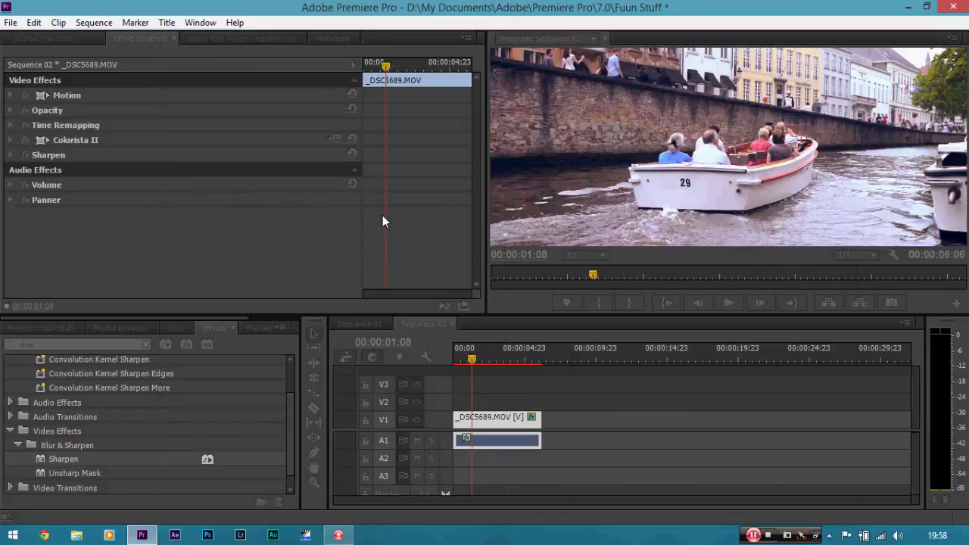
pyautogui.hotkey('ctrl', 'm')
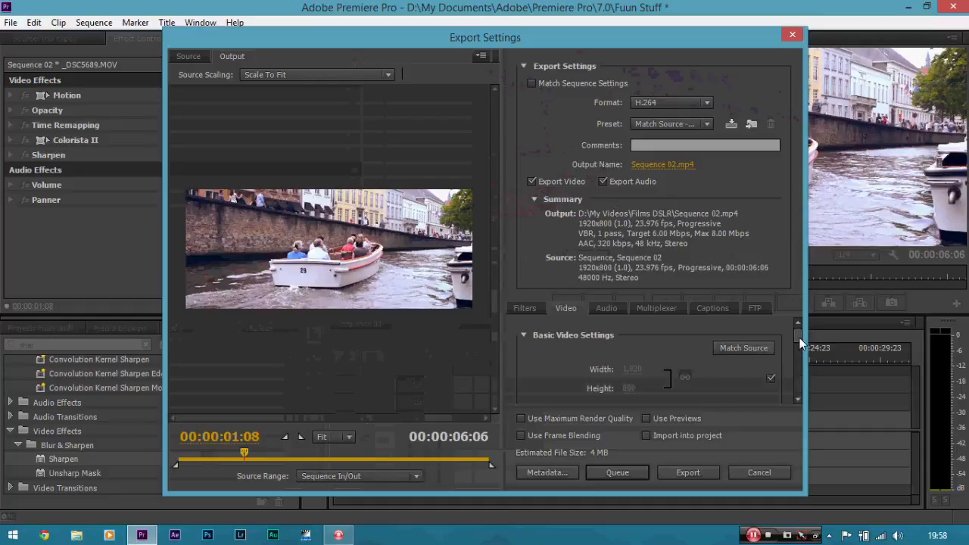
pyautogui.click(689, 104)
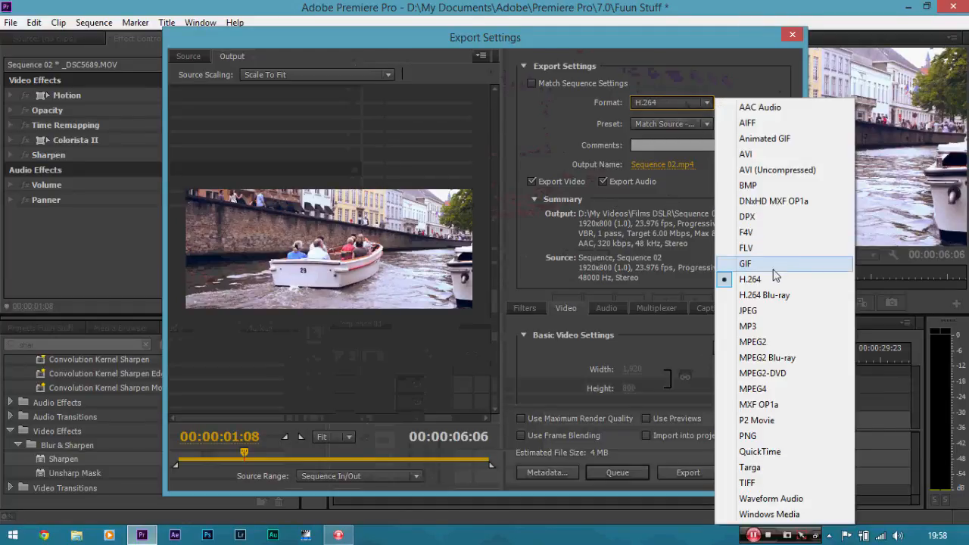
pyautogui.click(678, 124)
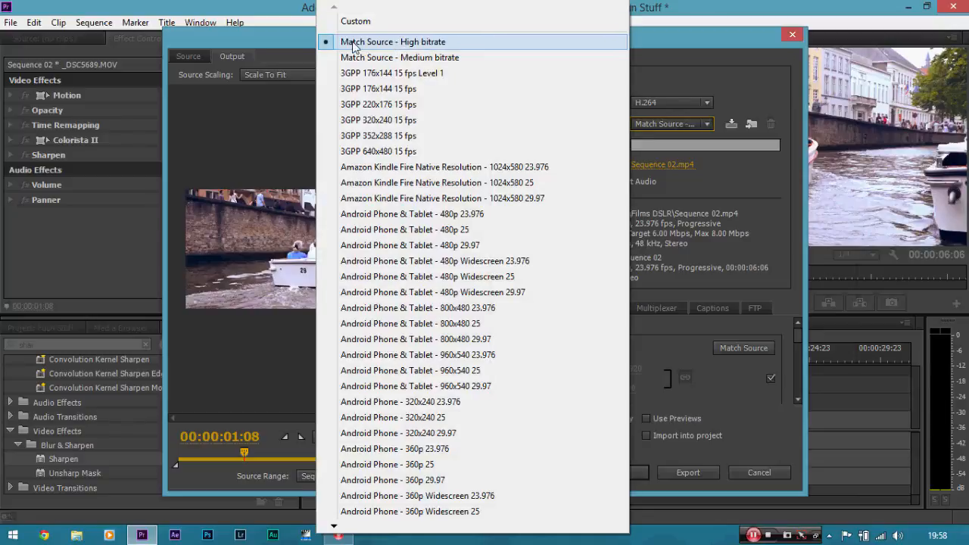
pyautogui.click(410, 47)
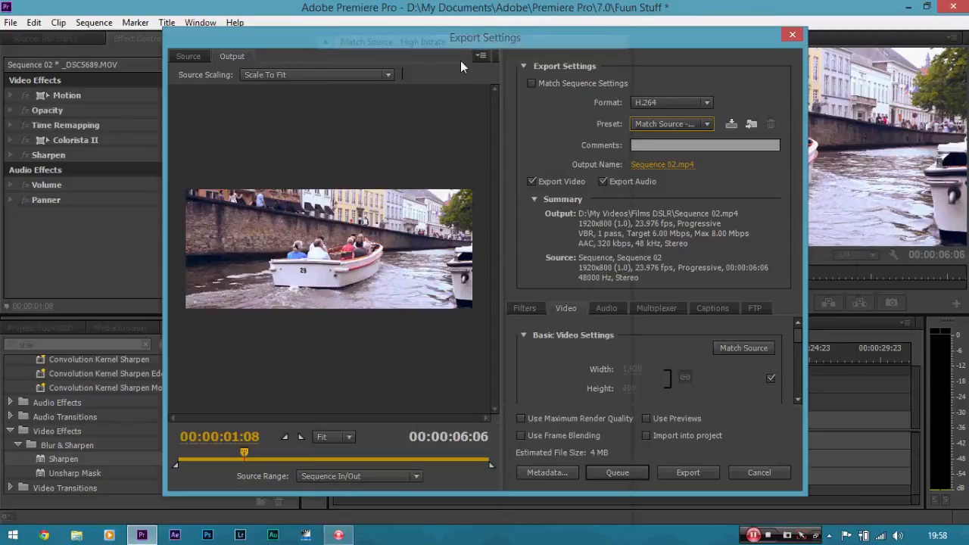
# Set the target bitrate of the H.264 export to 20 Mbps in the bitrate settings.
pyautogui.moveTo(802, 339)
pyautogui.mouseDown()
pyautogui.moveTo(801, 379)
pyautogui.moveTo(798, 337)
pyautogui.mouseUp()
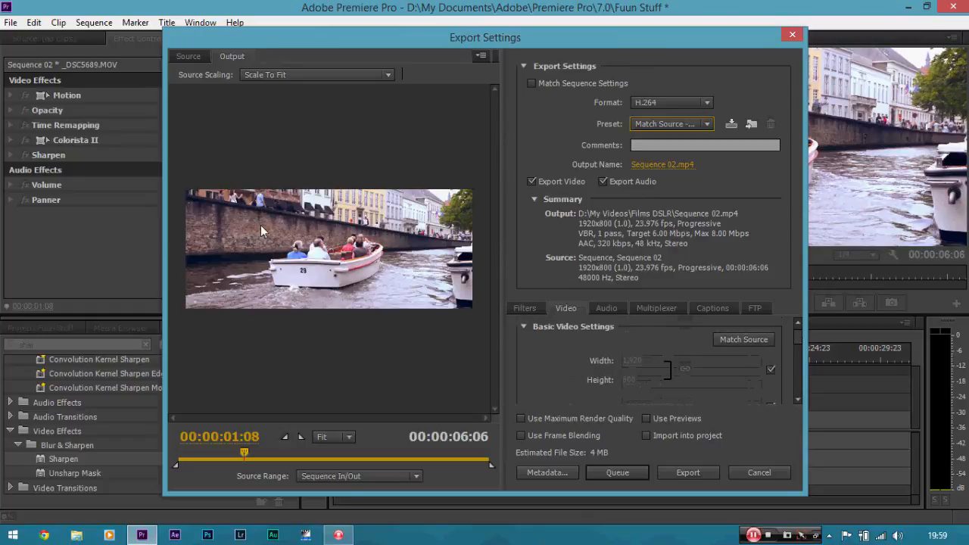
pyautogui.moveTo(801, 339); pyautogui.dragTo(801, 395)
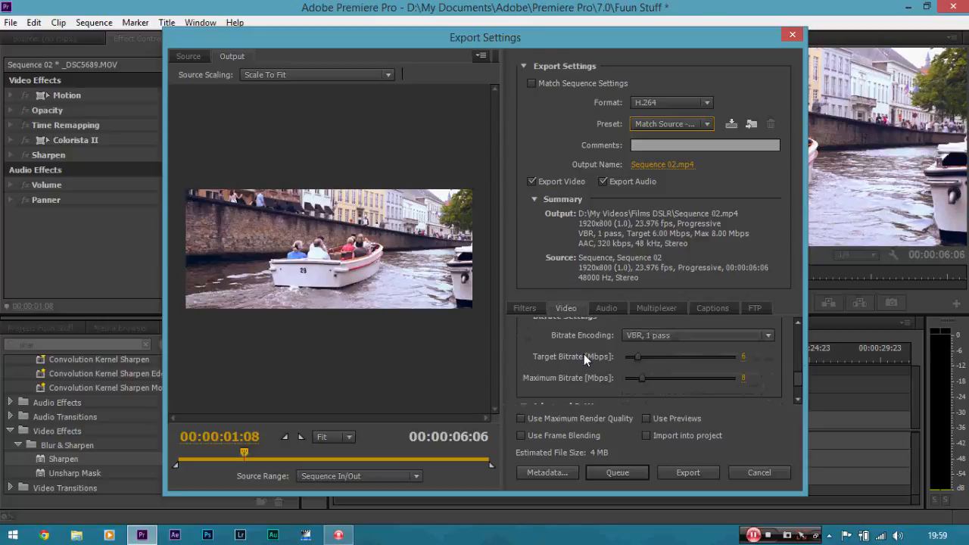
pyautogui.click(743, 358)
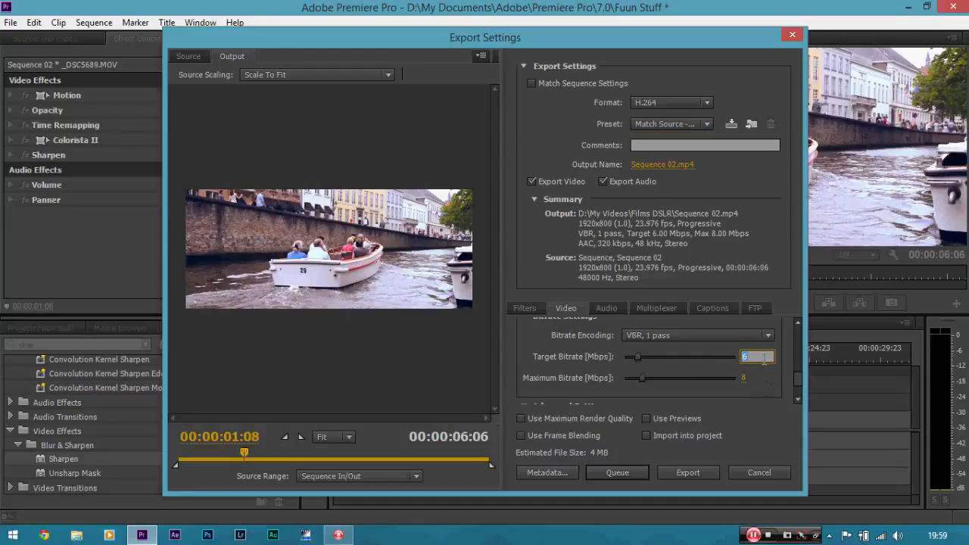
pyautogui.write('20')
pyautogui.press('Return')
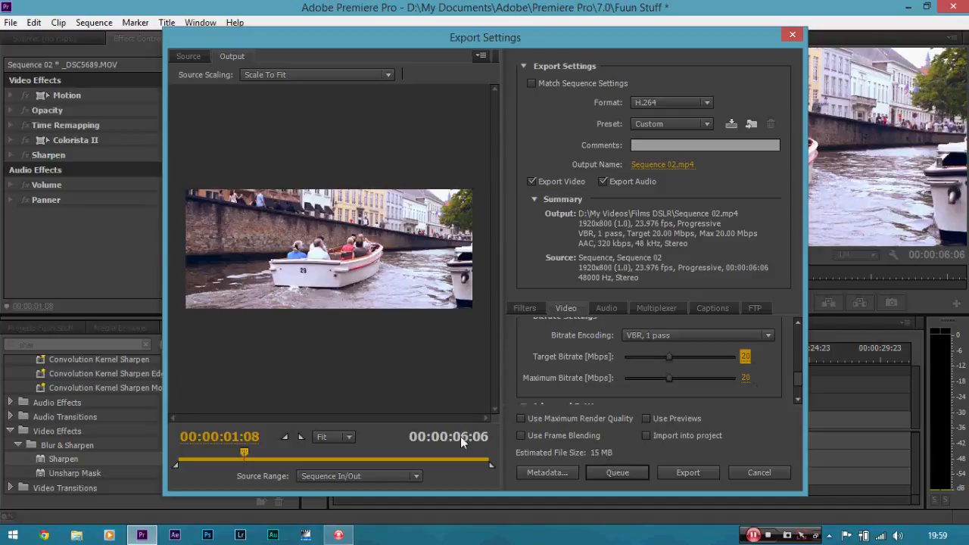
# Set both the target bitrate and the maximum bitrate of the export to 5 Mbps.
pyautogui.click(745, 356)
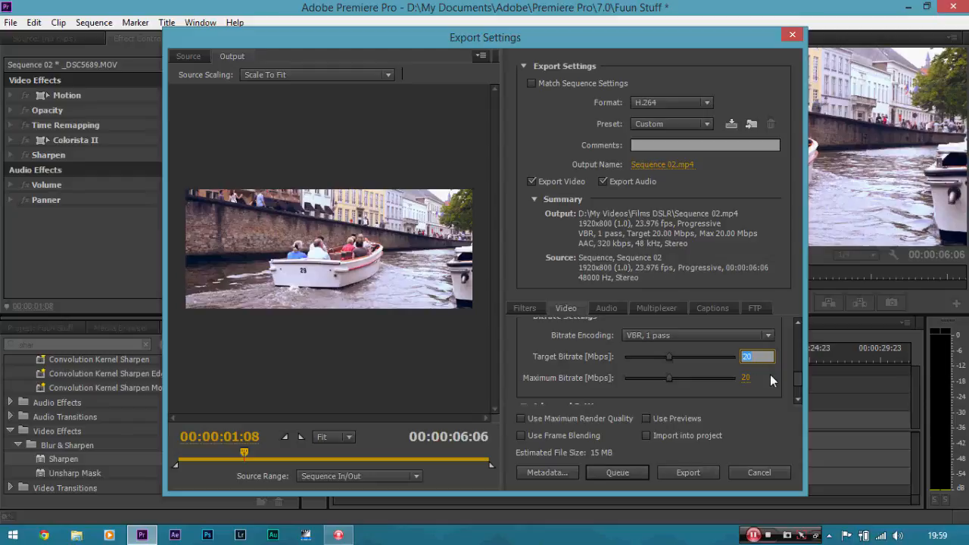
pyautogui.write('5')
pyautogui.press('Return')
pyautogui.click(745, 377)
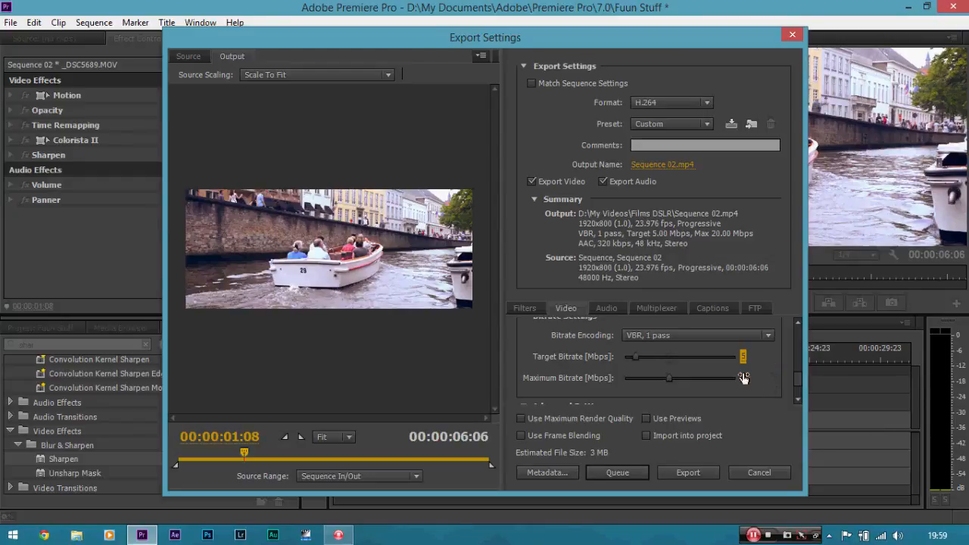
pyautogui.write('5')
pyautogui.press('Return')
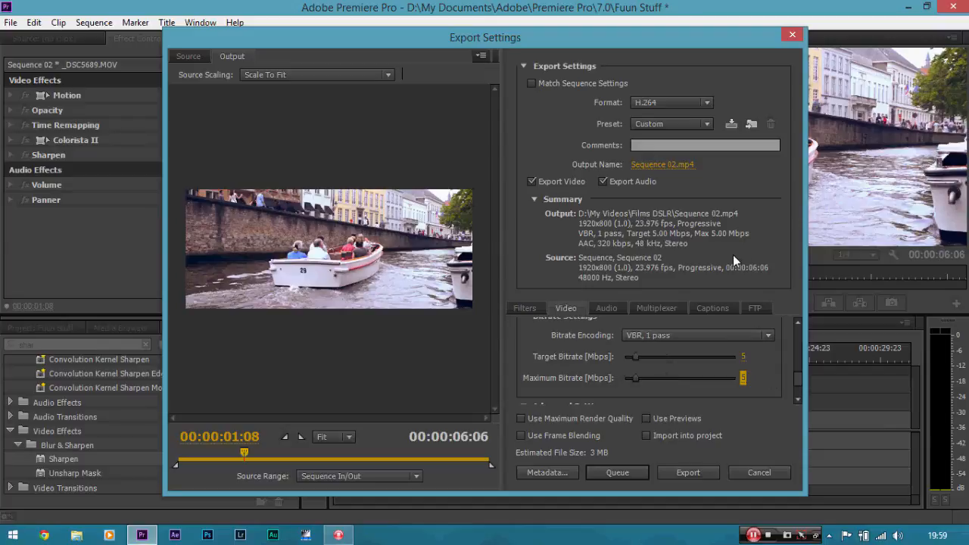